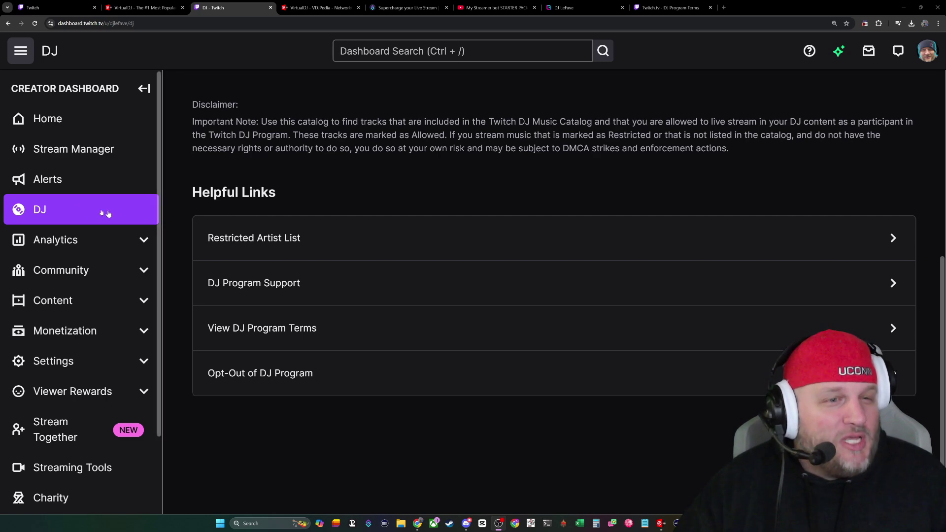
Open the Restricted Artist List from the Twitch DJ dashboard's helpful links and read it through to the end
{"action": "left_click", "coordinate": [321, 247]}
{"action": "scroll", "coordinate": [320, 246], "scroll_direction": "down", "scroll_amount": 20}
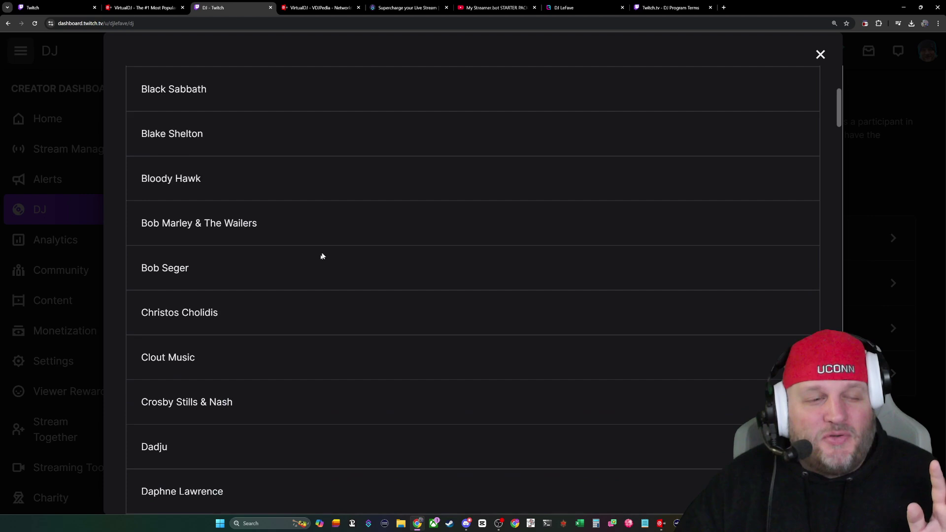
{"action": "scroll", "coordinate": [309, 275], "scroll_direction": "down", "scroll_amount": 15}
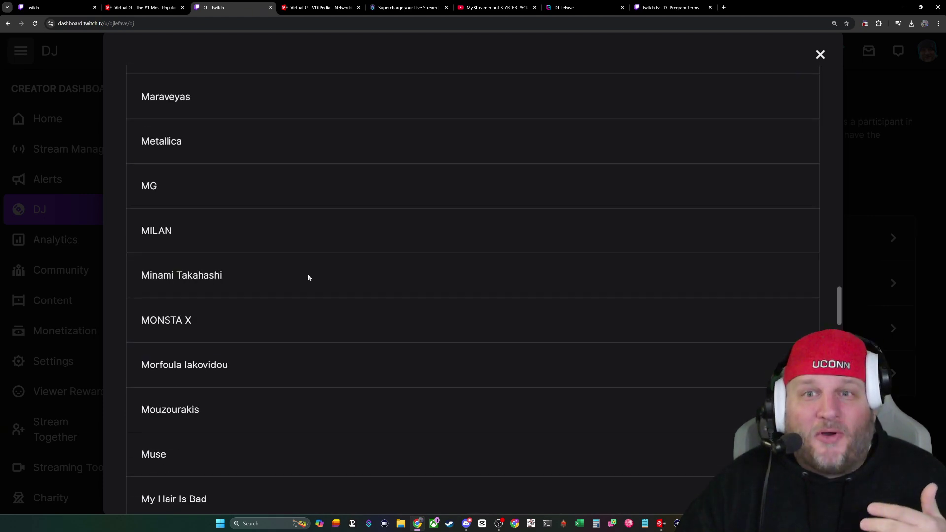
{"action": "scroll", "coordinate": [303, 272], "scroll_direction": "down", "scroll_amount": 10}
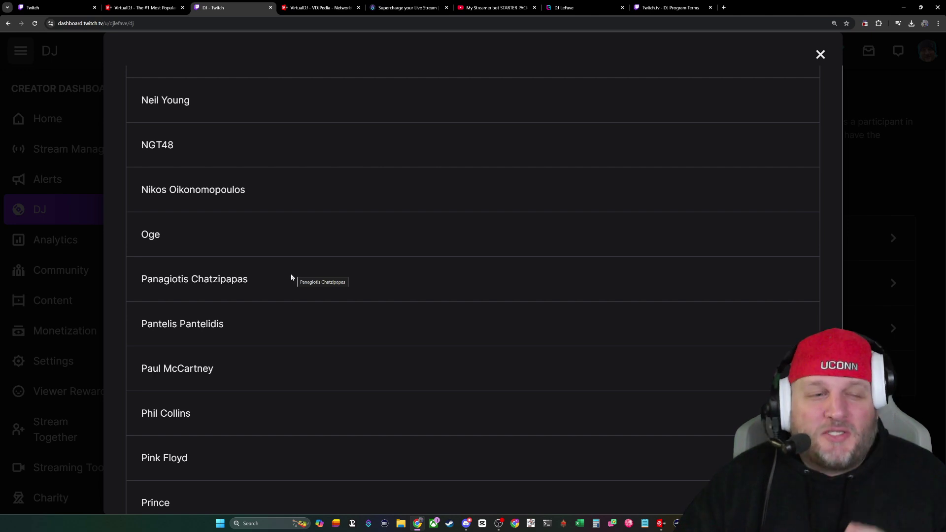
{"action": "scroll", "coordinate": [291, 276], "scroll_direction": "down", "scroll_amount": 20}
{"action": "scroll", "coordinate": [291, 291], "scroll_direction": "down", "scroll_amount": 10}
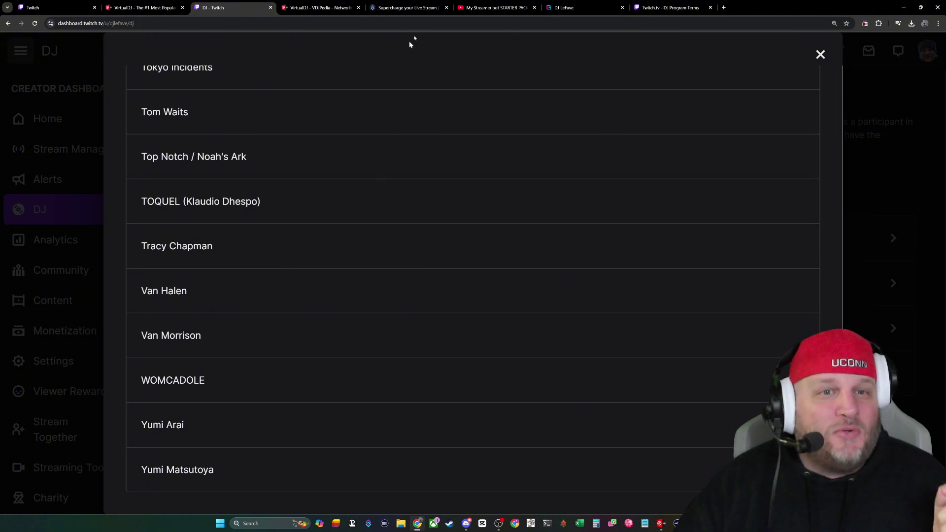
View the Streamer.bot site, the Streamer.bot starter pack video and VirtualDJ's Network Control Plugin documentation
{"action": "left_click", "coordinate": [417, 11]}
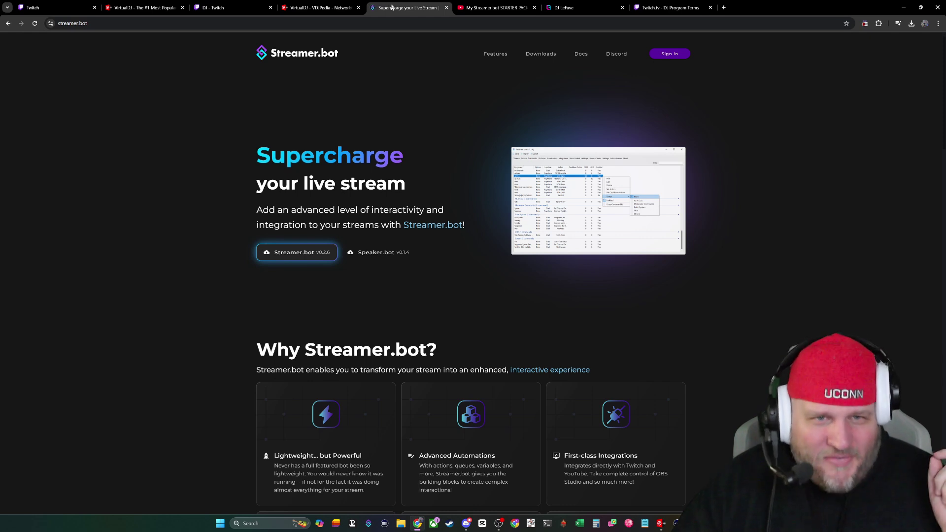
{"action": "left_click", "coordinate": [475, 7]}
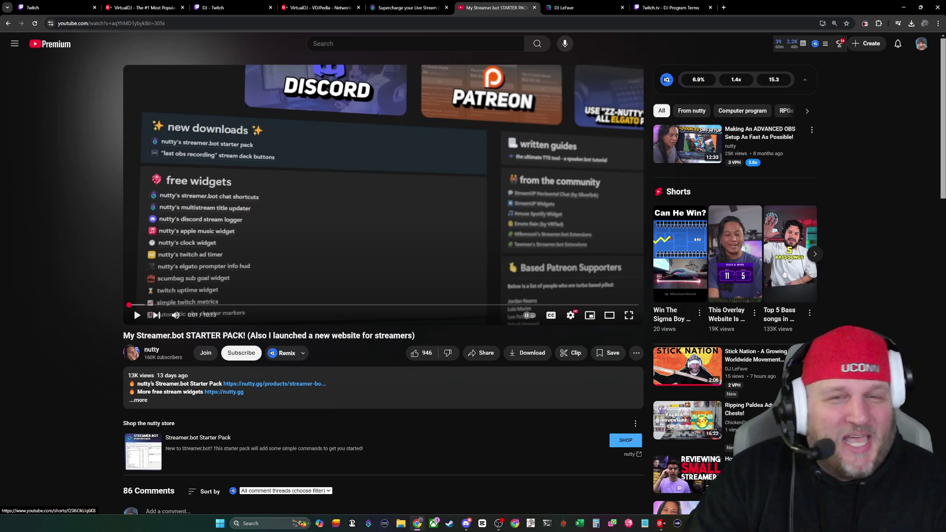
{"action": "key", "text": "ctrl+4"}
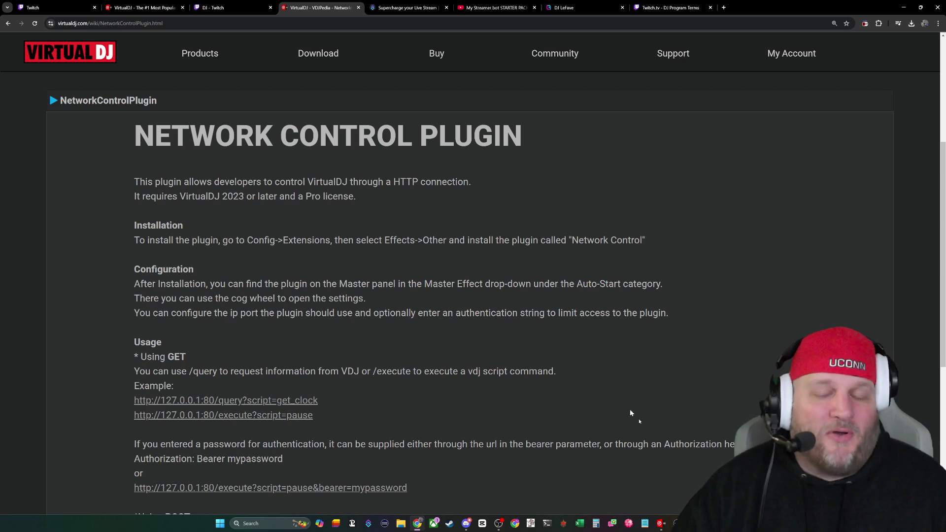
Switch to VirtualDJ and search its effects extensions for "network"
{"action": "left_click", "coordinate": [661, 524]}
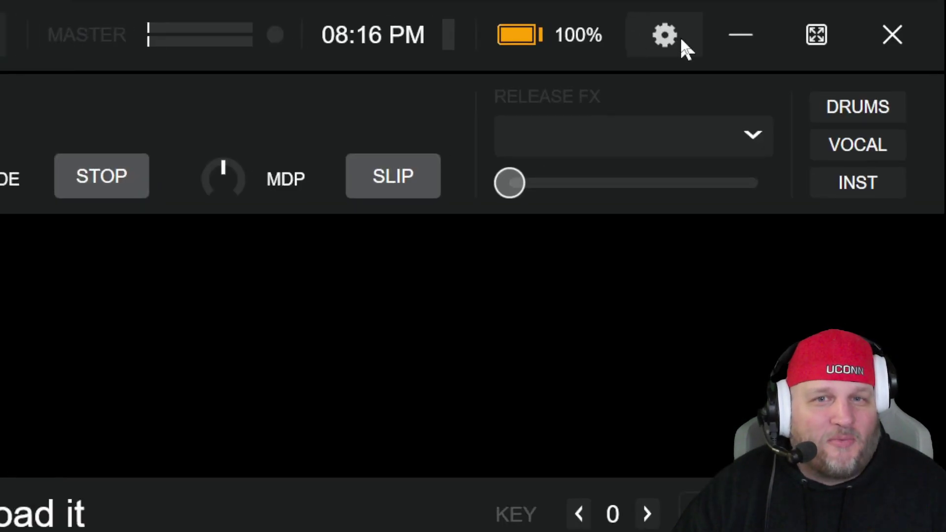
{"action": "left_click", "coordinate": [686, 43]}
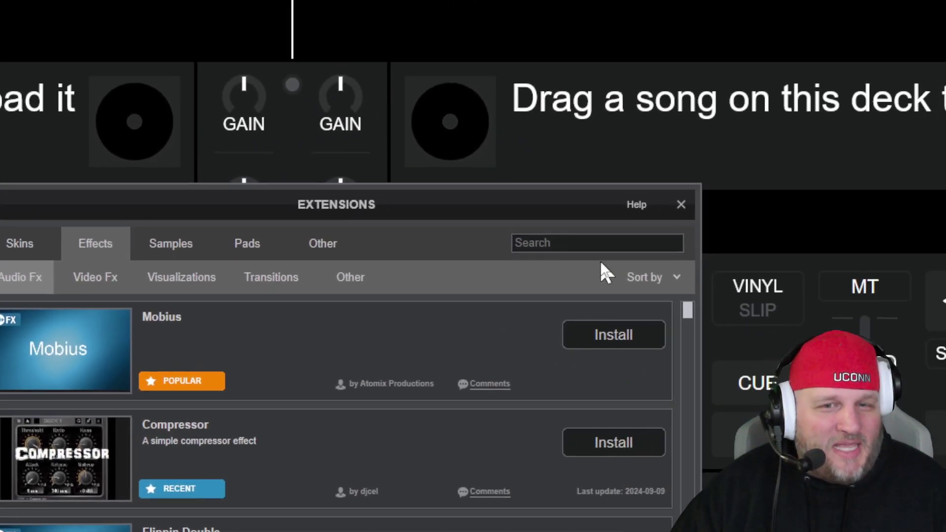
{"action": "left_click", "coordinate": [581, 243]}
{"action": "type", "text": "network"}
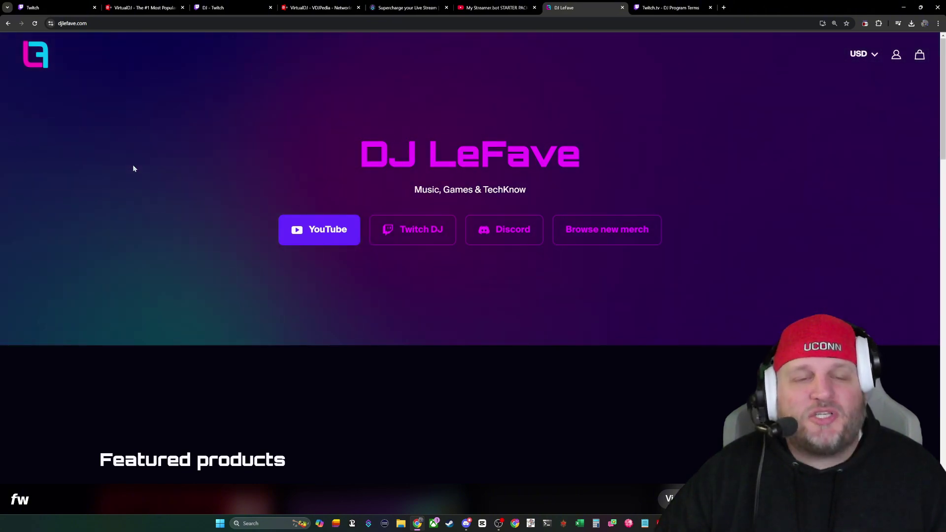
Look through the featured products on the DJ LeFave website
{"action": "scroll", "coordinate": [133, 168], "scroll_direction": "down", "scroll_amount": 5}
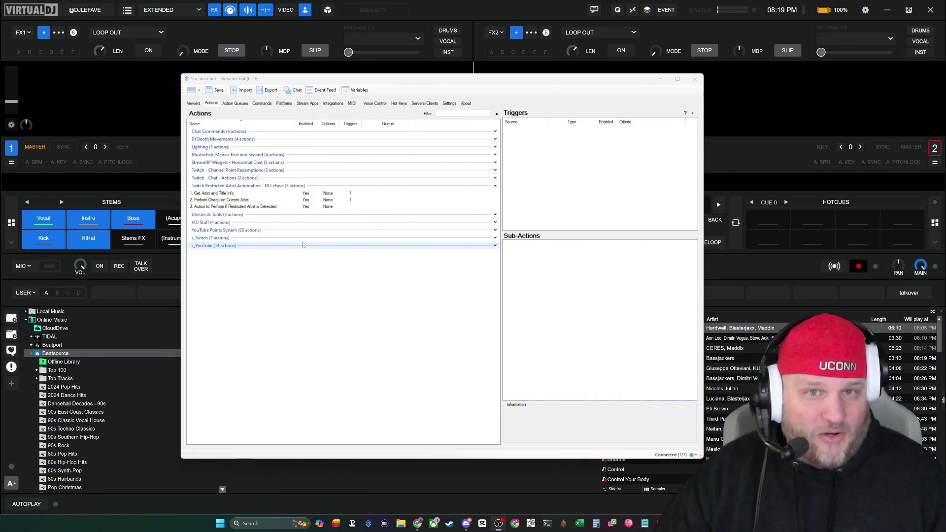
In VirtualDJ, search Beatsource for "ed shee", load Shape of You (Original Mix) onto deck 2 and start playing it
{"action": "left_click", "coordinate": [305, 490]}
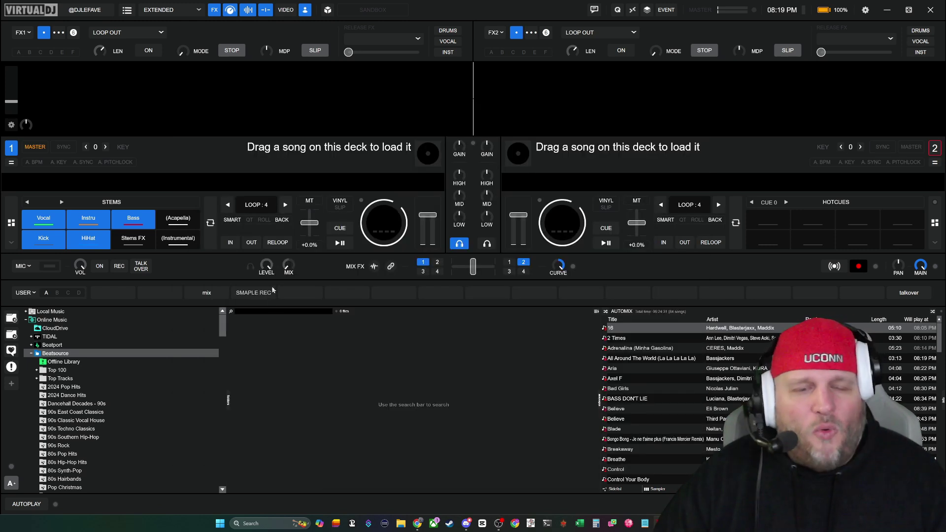
{"action": "type", "text": "ed shee"}
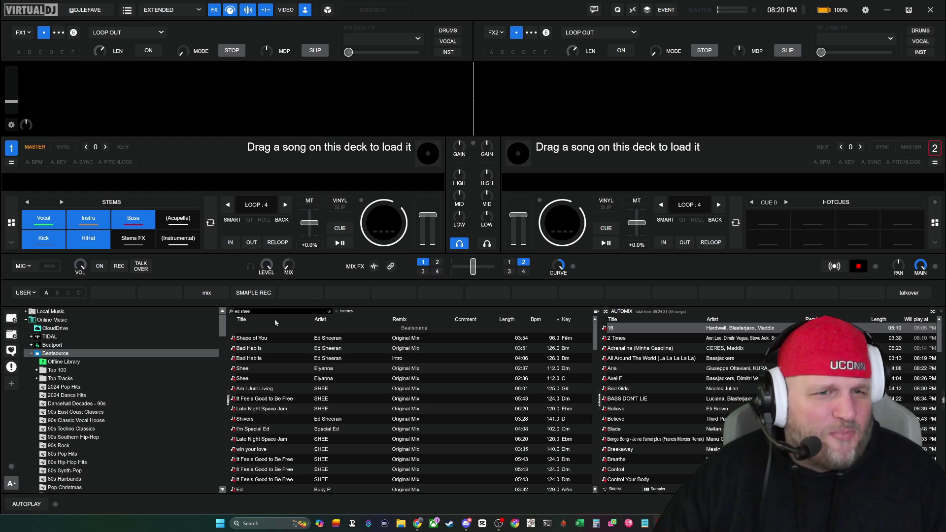
{"action": "left_click_drag", "start_coordinate": [260, 340], "coordinate": [193, 117]}
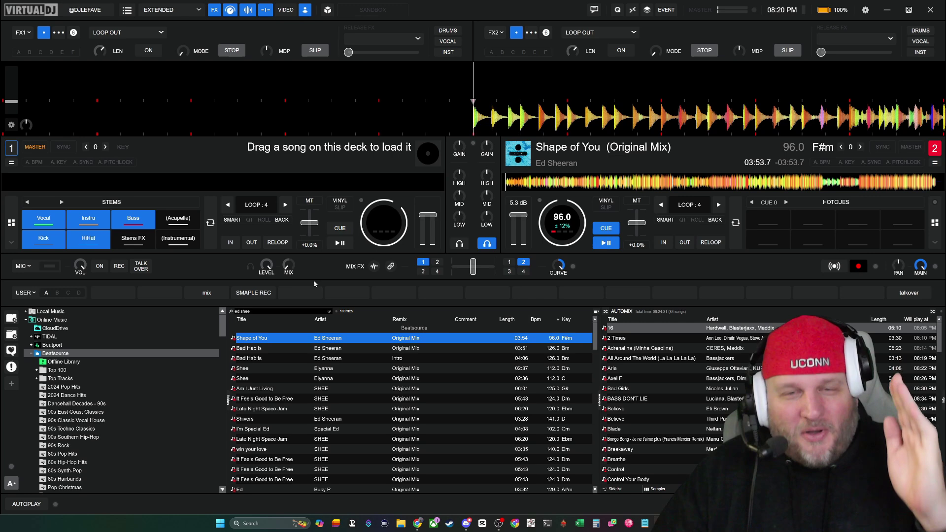
{"action": "left_click", "coordinate": [602, 245]}
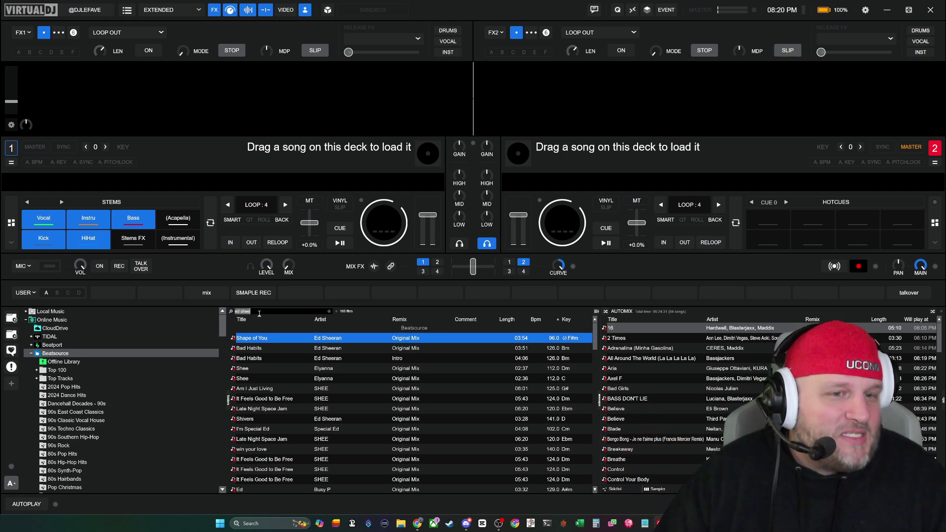
Search for "jay z", load I Just Wanna Love U (Give It 2 Me) onto deck 1 and start playing it
{"action": "type", "text": "jay z"}
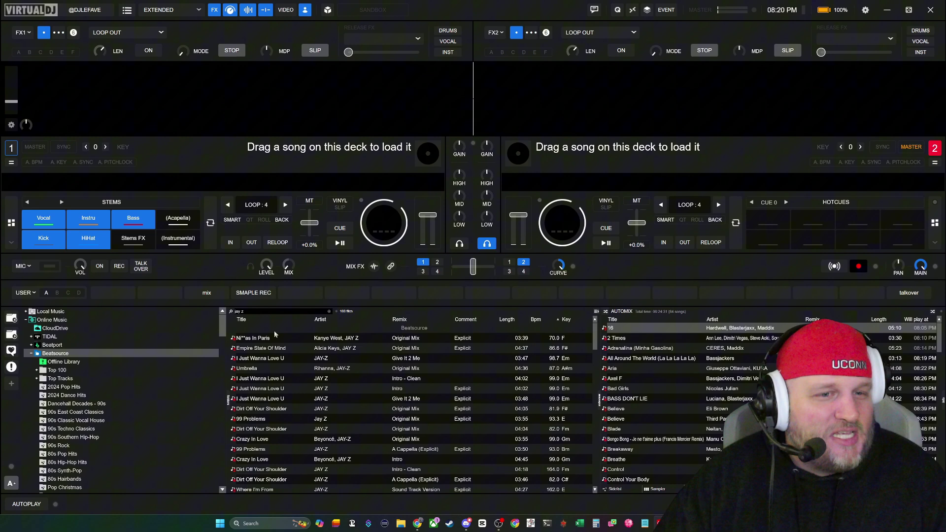
{"action": "left_click", "coordinate": [269, 359]}
{"action": "left_click_drag", "start_coordinate": [220, 252], "coordinate": [241, 141]}
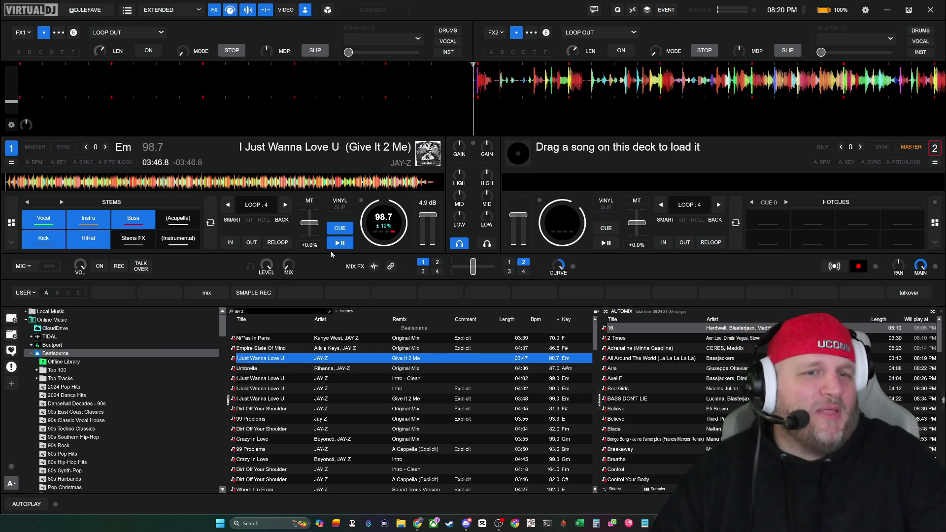
{"action": "left_click", "coordinate": [340, 244]}
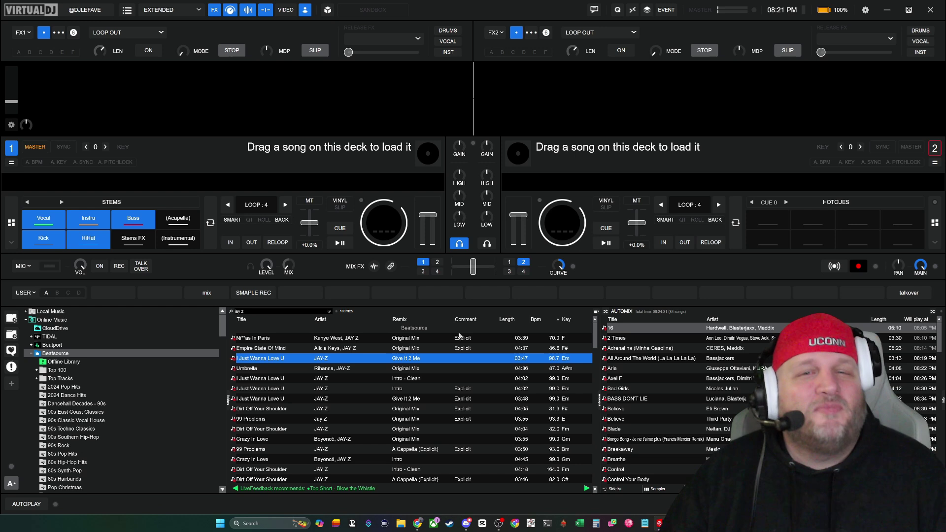
Switch to Streamer.bot and examine the URL and variable name of the title Fetch URL sub-action in Get Artist and Title Info
{"action": "key", "text": "alt+Tab"}
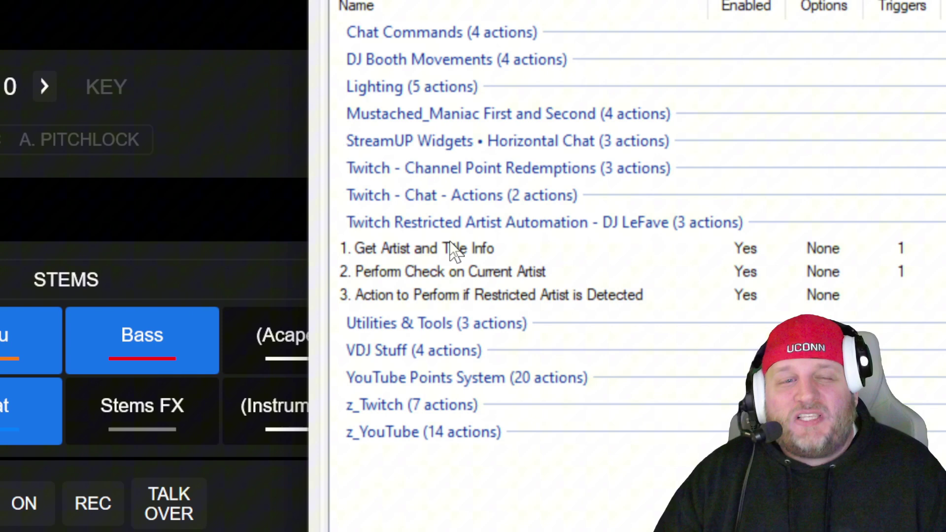
{"action": "left_click", "coordinate": [454, 253]}
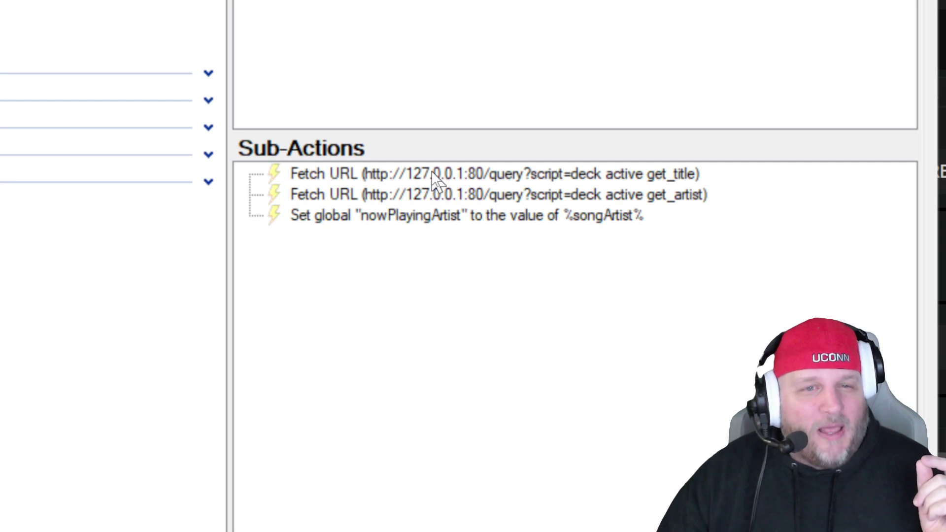
{"action": "double_click", "coordinate": [433, 175]}
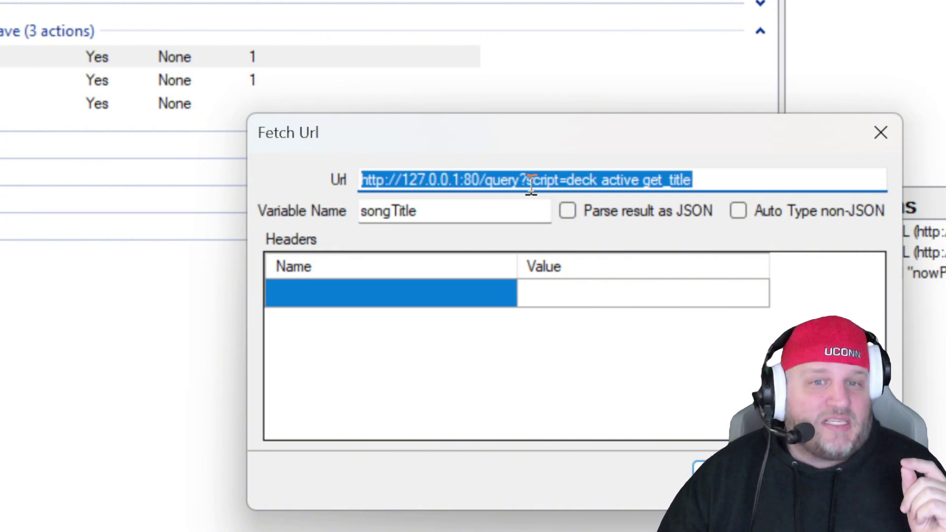
{"action": "left_click", "coordinate": [495, 175]}
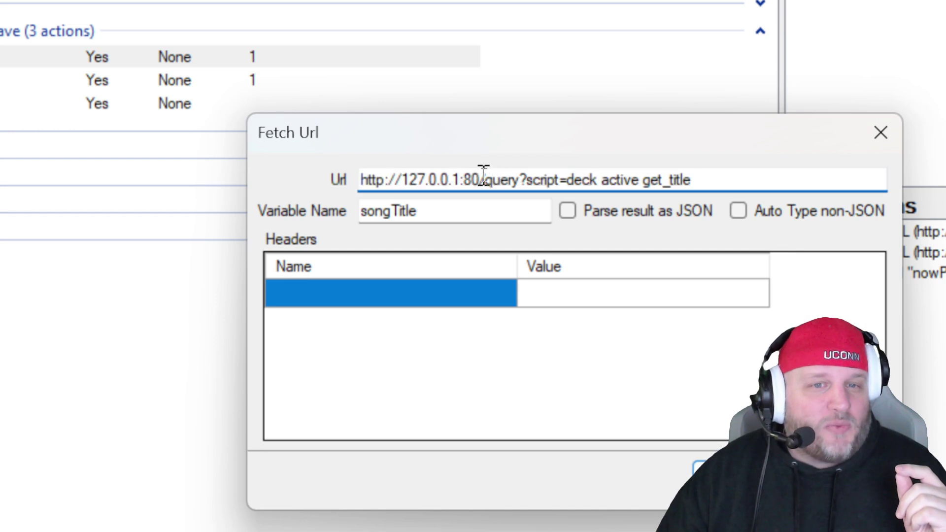
{"action": "left_click_drag", "start_coordinate": [493, 177], "coordinate": [694, 173]}
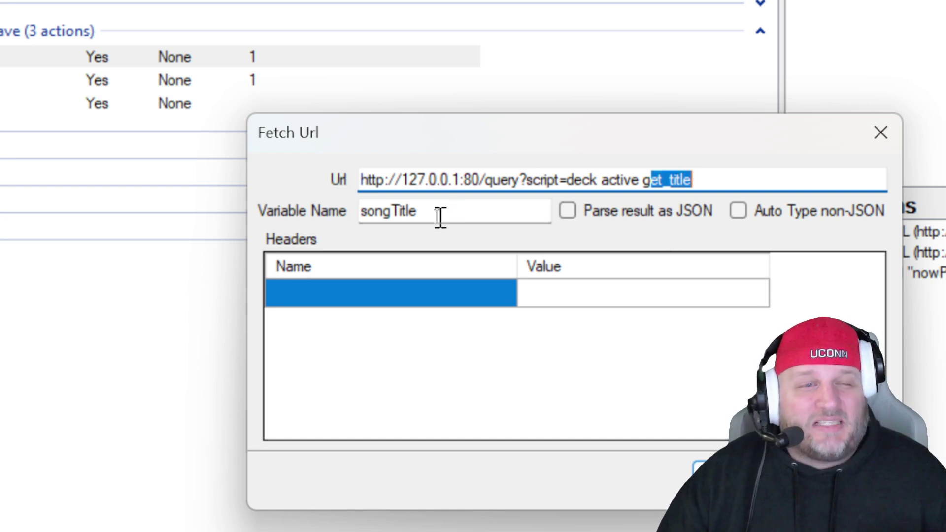
{"action": "left_click_drag", "start_coordinate": [431, 214], "coordinate": [365, 213]}
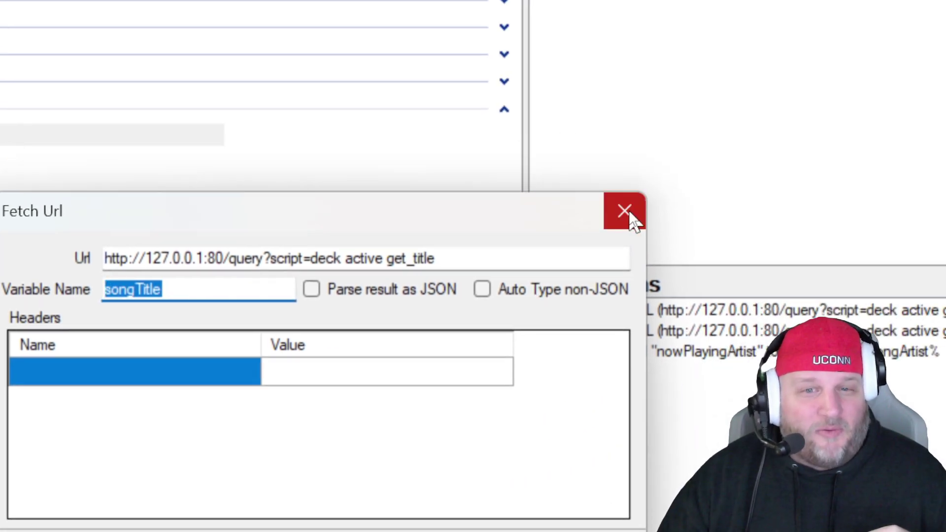
{"action": "left_click", "coordinate": [786, 157]}
Examine the settings of the Fetch URL sub-action that queries the active deck's artist
{"action": "left_click", "coordinate": [863, 277]}
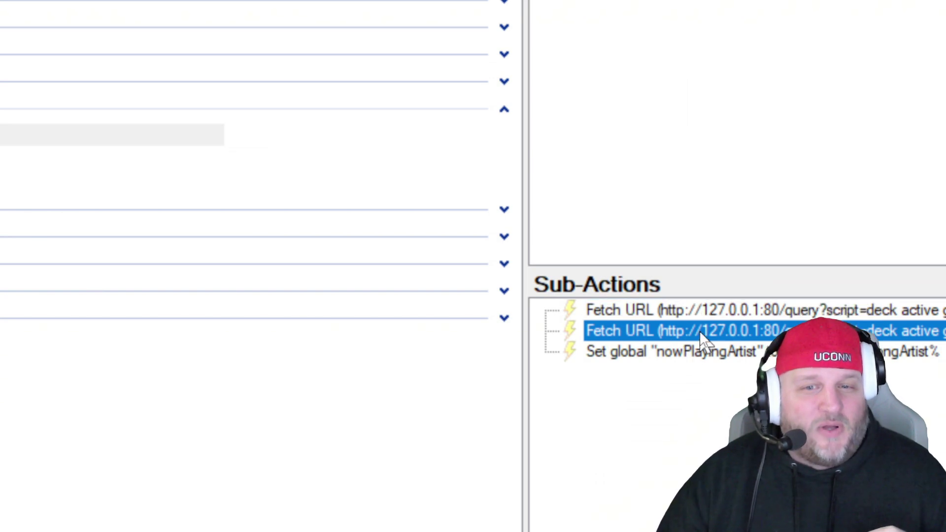
{"action": "double_click", "coordinate": [704, 335]}
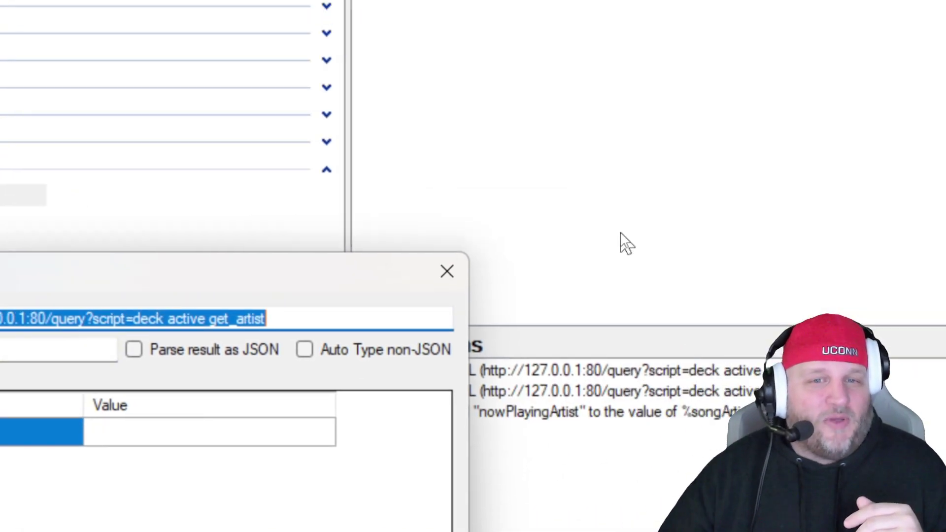
{"action": "left_click", "coordinate": [760, 196]}
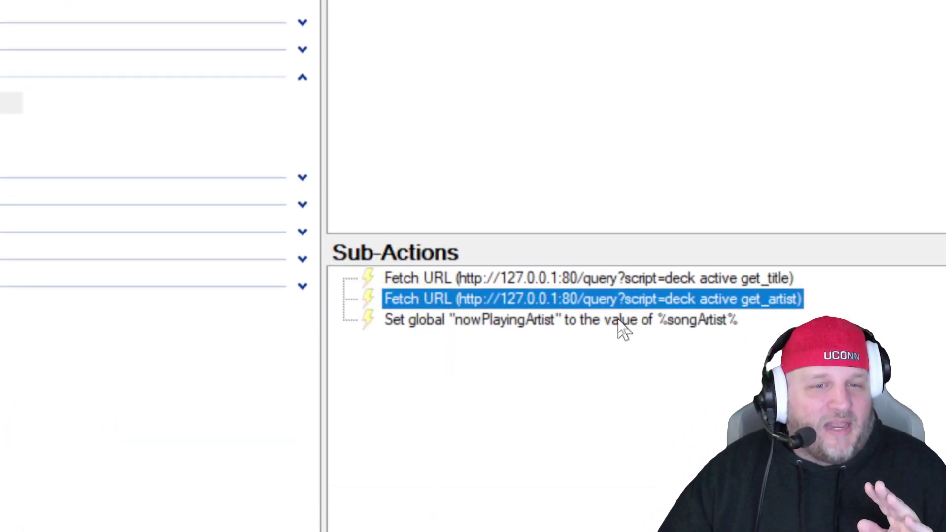
Review the sub-action that sets the nowPlayingArtist global variable, and open the list of global variables
{"action": "double_click", "coordinate": [474, 322]}
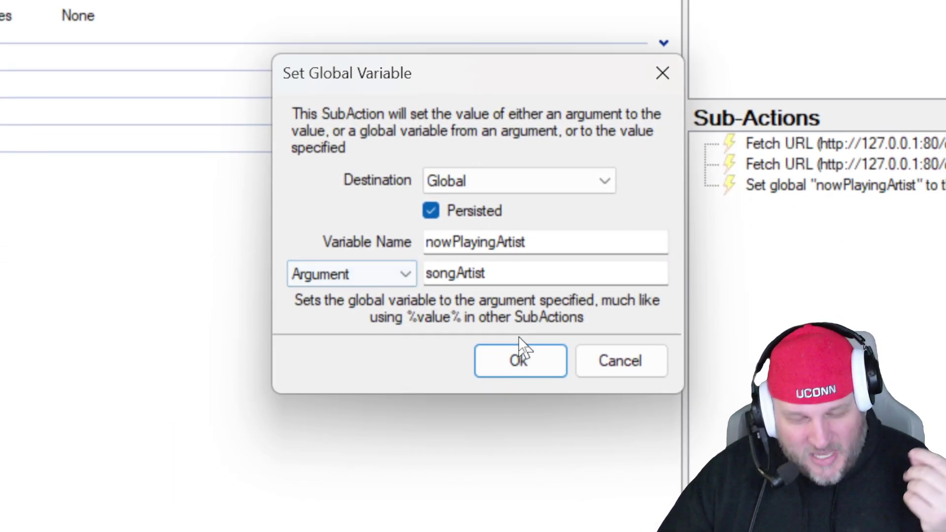
{"action": "left_click", "coordinate": [513, 370]}
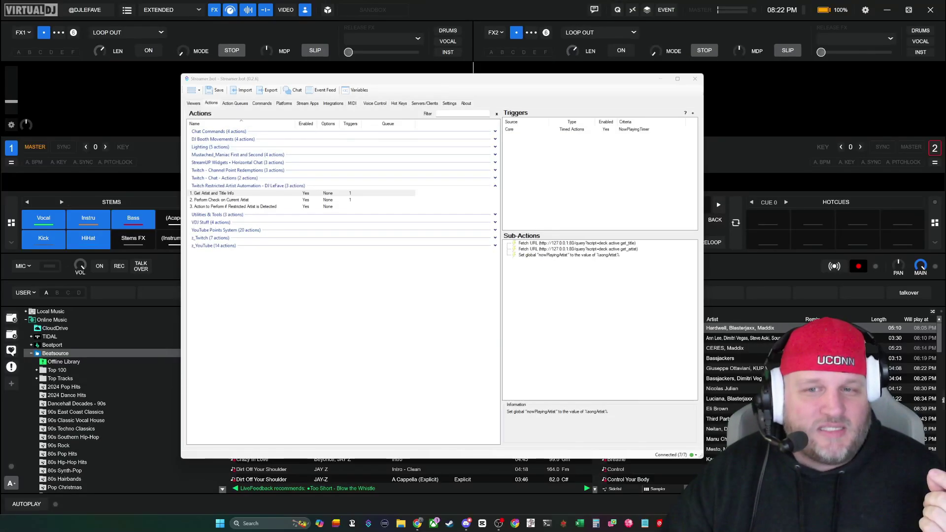
{"action": "left_click", "coordinate": [355, 90]}
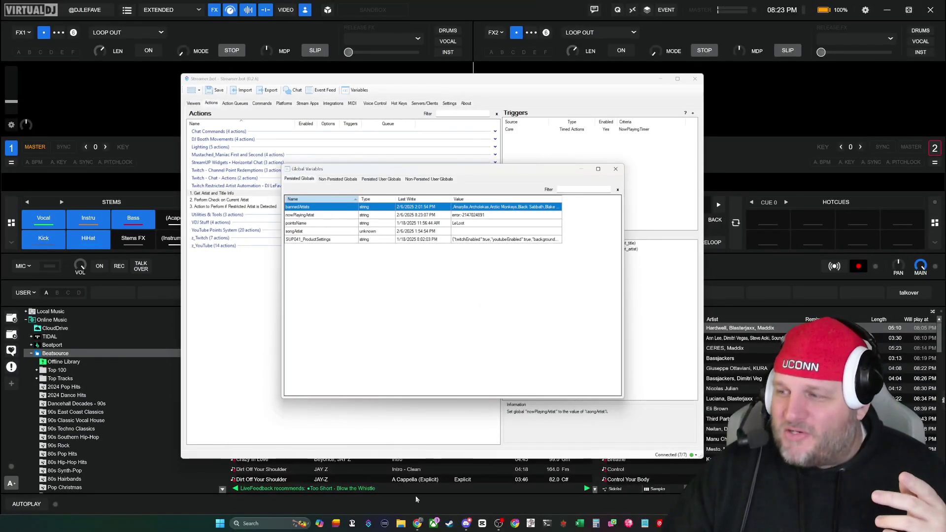
In VirtualDJ, search for "busta rhy", load Touch It (Original Mix) onto deck 1 and play it at a lowered deck volume
{"action": "left_click", "coordinate": [415, 483]}
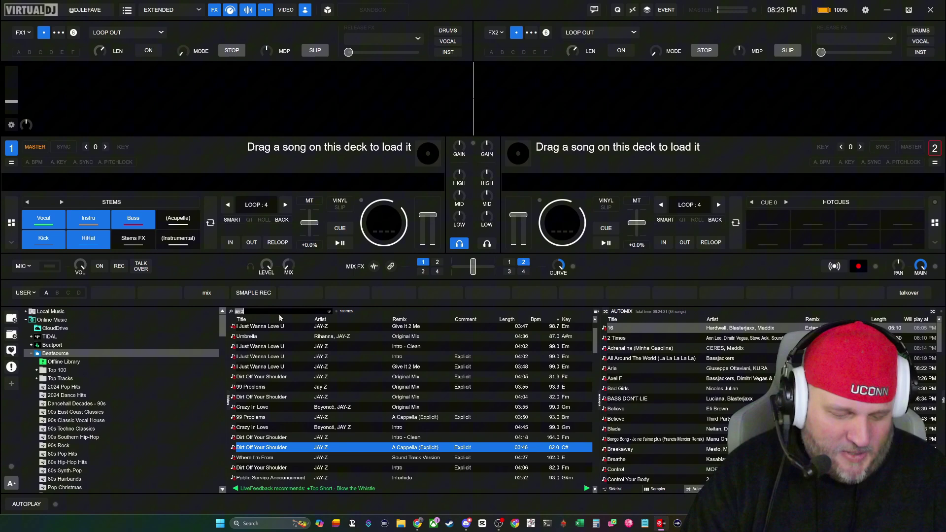
{"action": "type", "text": "busta rhy"}
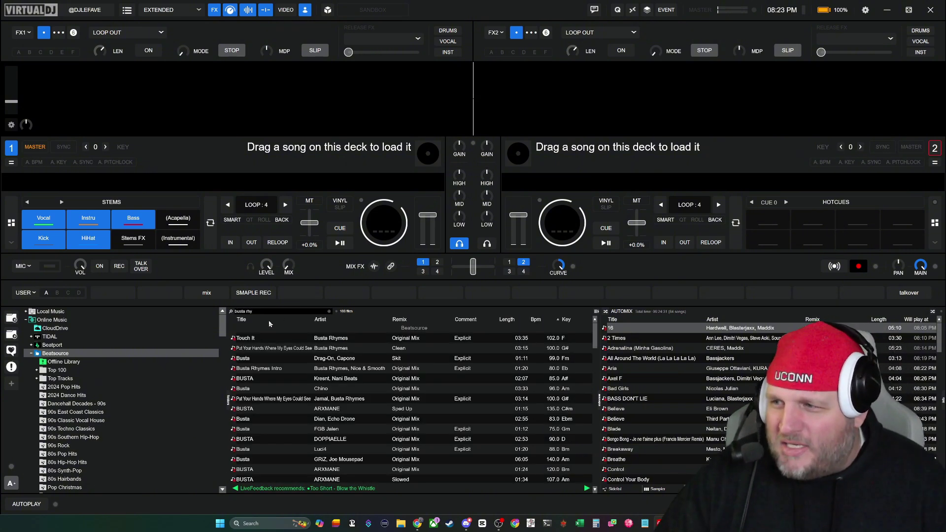
{"action": "left_click_drag", "start_coordinate": [256, 336], "coordinate": [258, 168]}
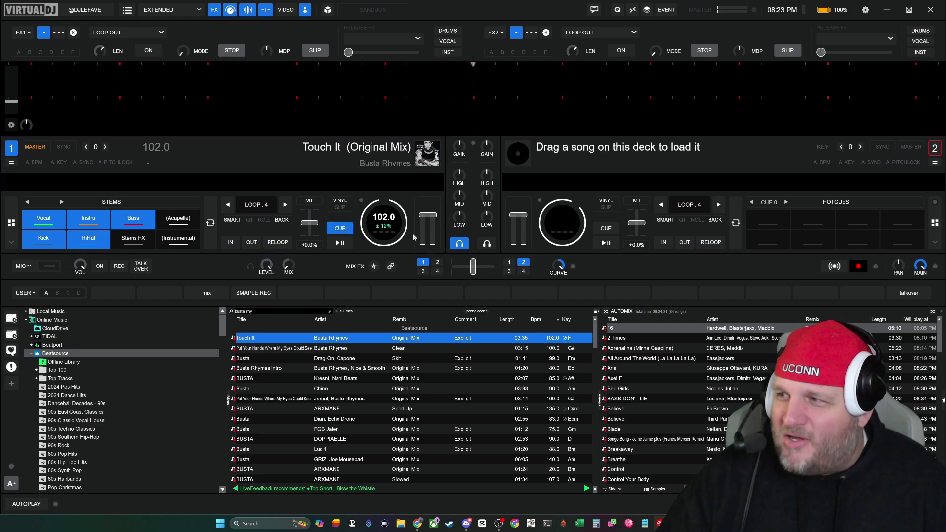
{"action": "left_click_drag", "start_coordinate": [430, 219], "coordinate": [428, 238]}
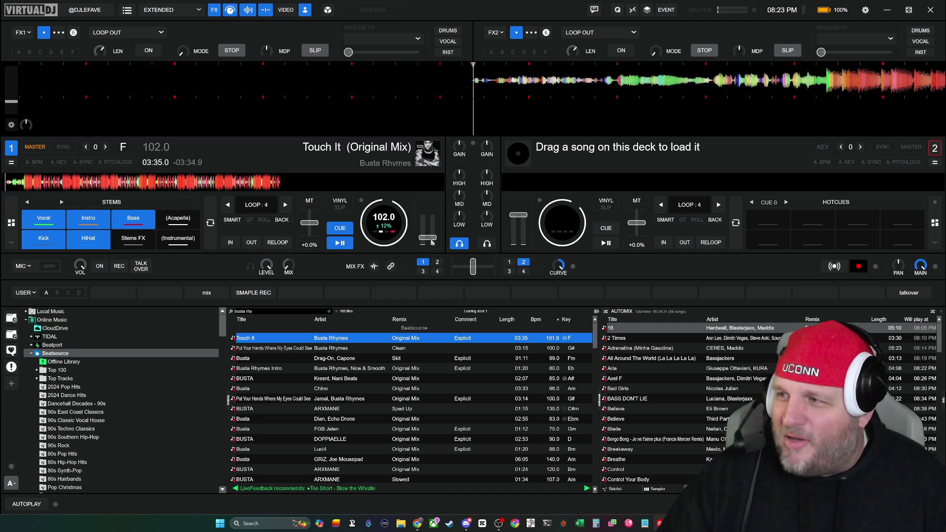
{"action": "left_click", "coordinate": [340, 243]}
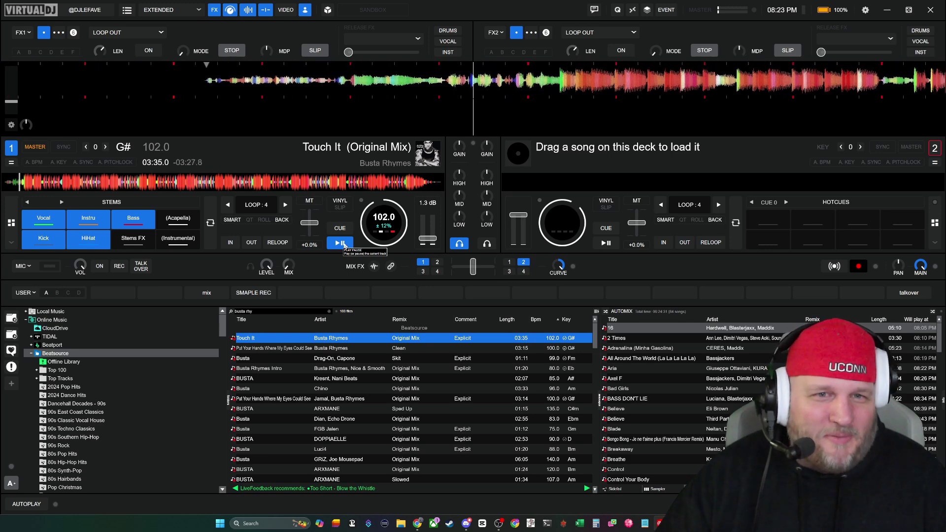
Pause deck 1, switch to Streamer.bot and check the artist stored in the nowPlayingArtist global variable
{"action": "left_click", "coordinate": [344, 245]}
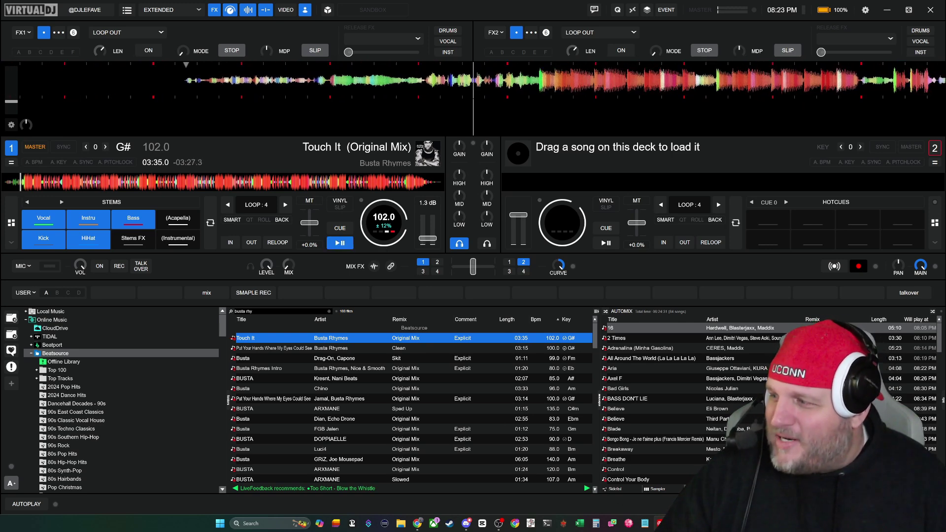
{"action": "mouse_move", "coordinate": [659, 522]}
{"action": "left_click", "coordinate": [672, 486]}
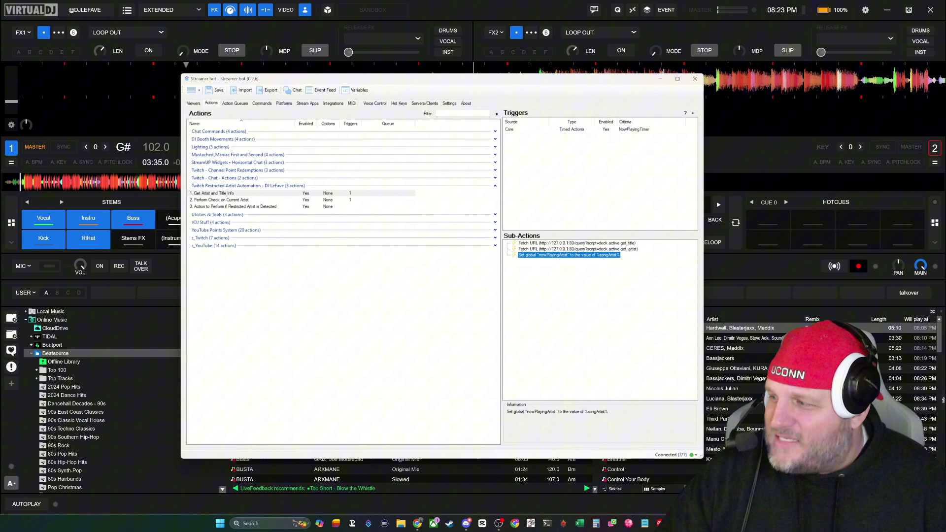
{"action": "double_click", "coordinate": [565, 253]}
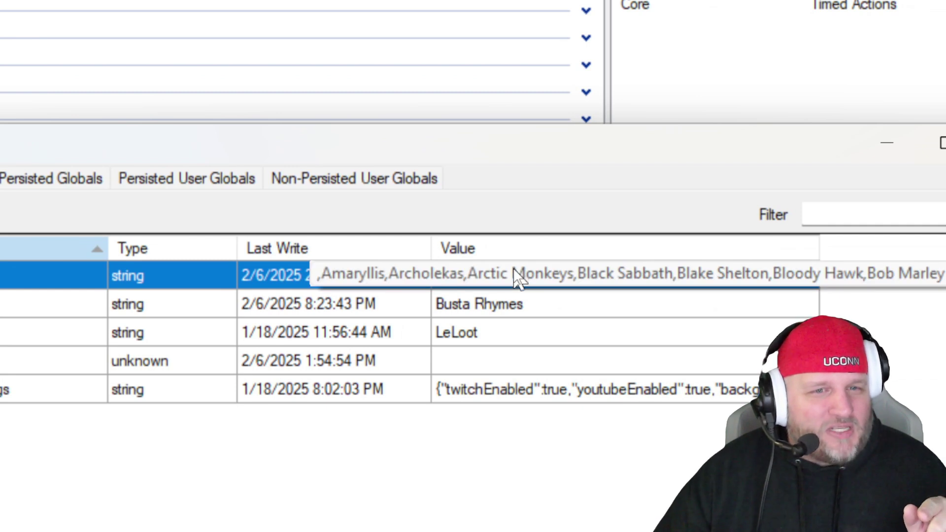
Open the bannedArtists global variable and skim through its comma-separated value
{"action": "left_click", "coordinate": [513, 267]}
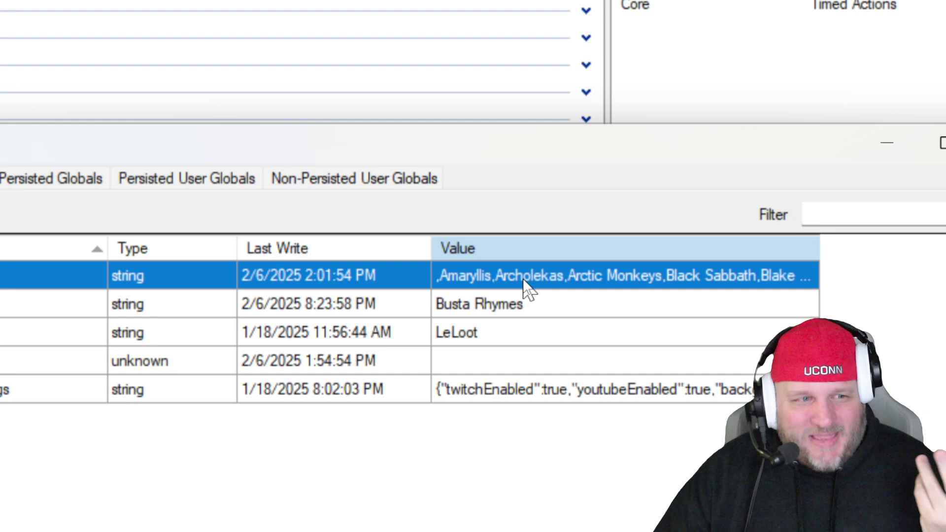
{"action": "double_click", "coordinate": [525, 280]}
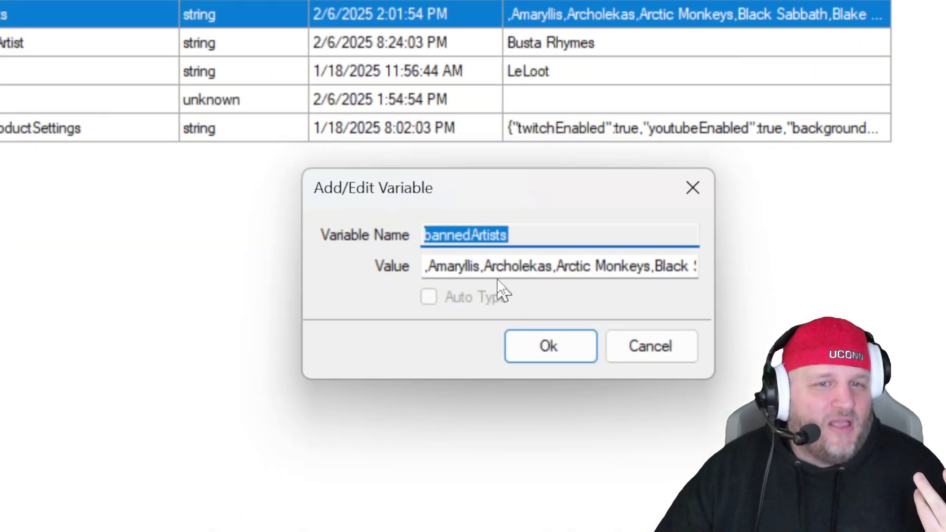
{"action": "left_click_drag", "start_coordinate": [425, 530], "coordinate": [430, 530]}
{"action": "left_click_drag", "start_coordinate": [502, 266], "coordinate": [841, 266]}
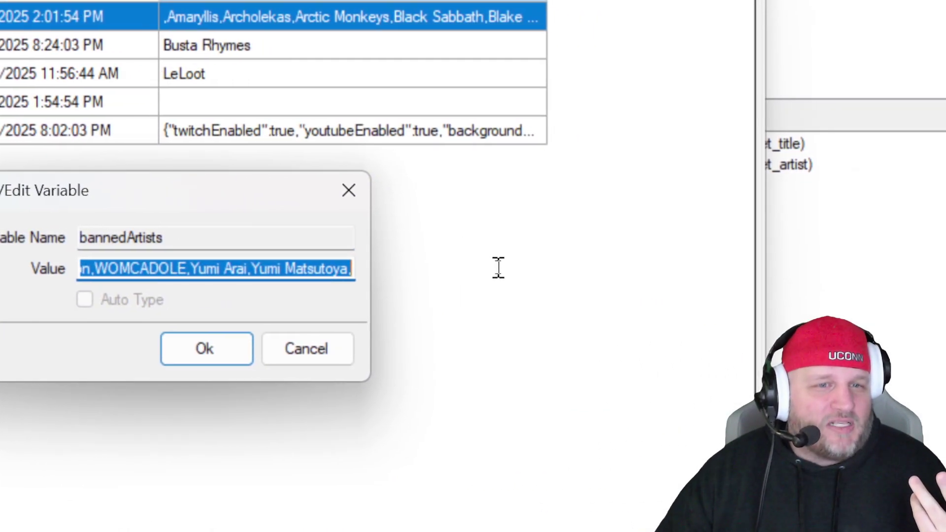
{"action": "left_click", "coordinate": [596, 267]}
{"action": "left_click_drag", "start_coordinate": [263, 273], "coordinate": [633, 259]}
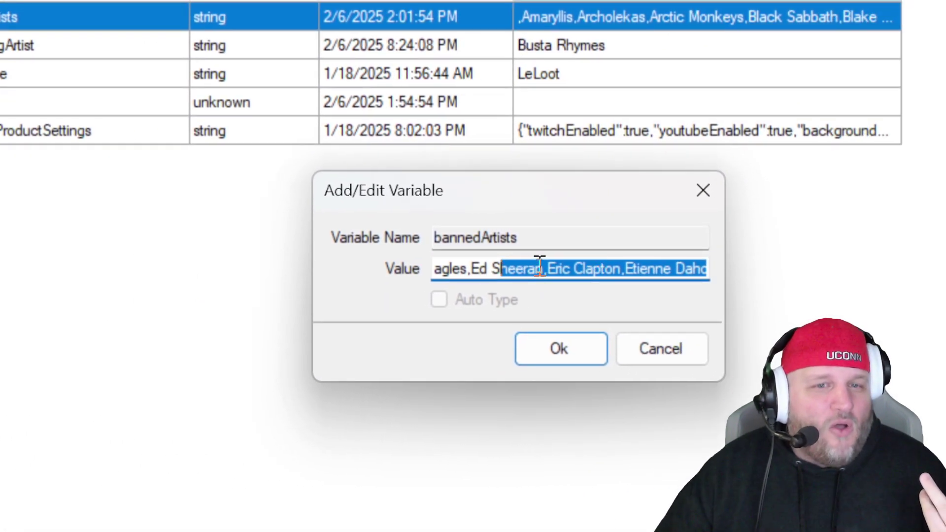
Read through the artist names in the bannedArtists value, from Eric Clapton onward to the Jay Z entries
{"action": "left_click", "coordinate": [673, 257]}
{"action": "key", "text": "Right"}
{"action": "key", "text": "Right"}
{"action": "key", "text": "Right"}
{"action": "key", "text": "Right"}
{"action": "key", "text": "Right"}
{"action": "key", "text": "Right"}
{"action": "key", "text": "Right"}
{"action": "key", "text": "Right"}
{"action": "key", "text": "Right"}
{"action": "key", "text": "Right"}
{"action": "key", "text": "Right"}
{"action": "key", "text": "Right"}
{"action": "key", "text": "Right"}
{"action": "key", "text": "Right"}
{"action": "key", "text": "Right"}
{"action": "key", "text": "Right"}
{"action": "key", "text": "Right"}
{"action": "key", "text": "Right"}
{"action": "key", "text": "Right"}
{"action": "key", "text": "Right"}
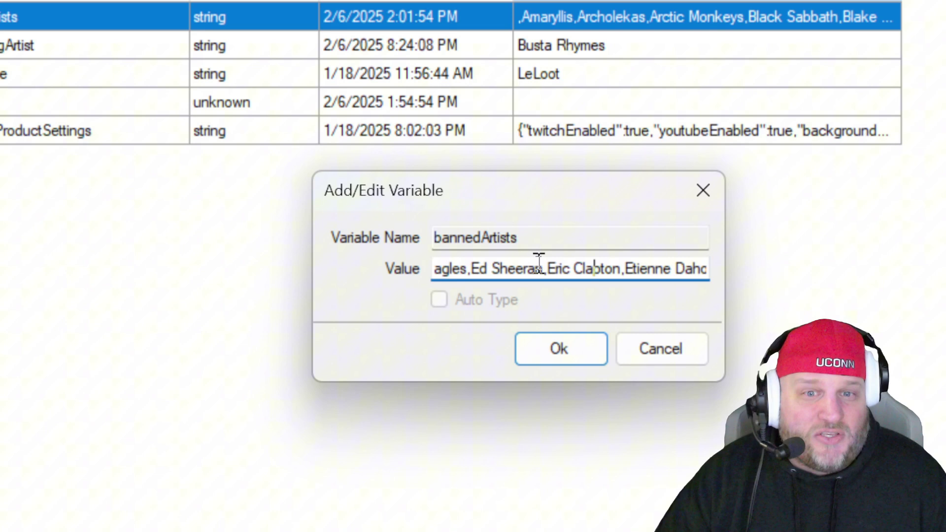
{"action": "key", "text": "Right"}
{"action": "key", "text": "Right"}
{"action": "key", "text": "Right"}
{"action": "key", "text": "Right"}
{"action": "key", "text": "Right"}
{"action": "key", "text": "Right"}
{"action": "key", "text": "Right"}
{"action": "key", "text": "Right"}
{"action": "key", "text": "Right"}
{"action": "key", "text": "Right"}
{"action": "key", "text": "Right"}
{"action": "key", "text": "Right"}
{"action": "key", "text": "Right"}
{"action": "key", "text": "Right"}
{"action": "key", "text": "Right"}
{"action": "key", "text": "Right"}
{"action": "key", "text": "Right"}
{"action": "key", "text": "Right"}
{"action": "key", "text": "Right"}
{"action": "key", "text": "Right"}
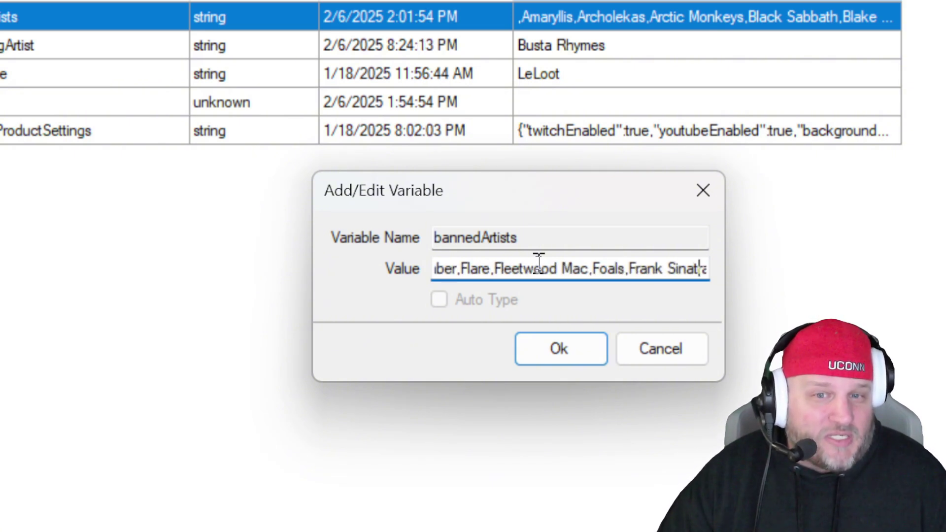
{"action": "key", "text": "Right"}
{"action": "key", "text": "Right"}
{"action": "key", "text": "Right"}
{"action": "key", "text": "Right"}
{"action": "key", "text": "Right"}
{"action": "key", "text": "Right"}
{"action": "key", "text": "Right"}
{"action": "key", "text": "Right"}
{"action": "key", "text": "Right"}
{"action": "key", "text": "Right"}
{"action": "key", "text": "Right"}
{"action": "key", "text": "Right"}
{"action": "key", "text": "Right"}
{"action": "key", "text": "Right"}
{"action": "key", "text": "Right"}
{"action": "key", "text": "Right"}
{"action": "key", "text": "Right"}
{"action": "key", "text": "Right"}
{"action": "key", "text": "Right"}
{"action": "key", "text": "Right"}
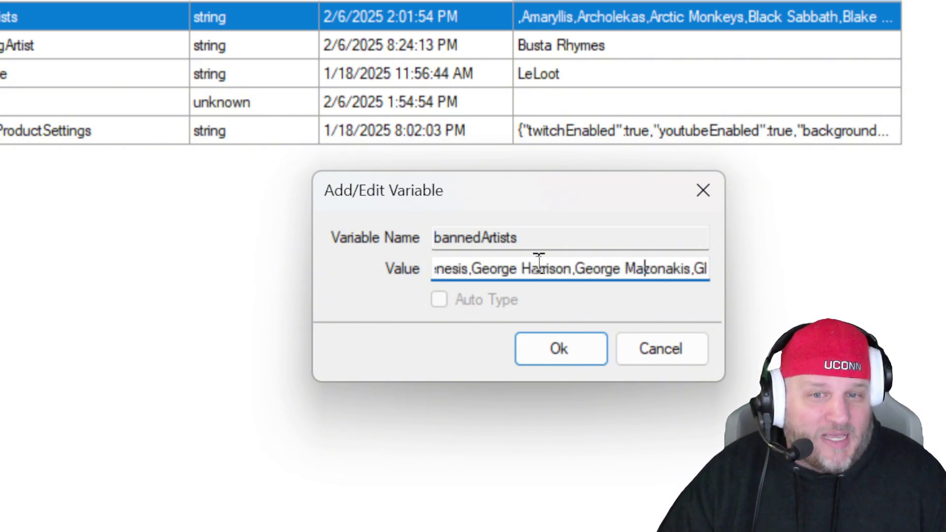
{"action": "key", "text": "Right"}
{"action": "key", "text": "Right"}
{"action": "key", "text": "Right"}
{"action": "key", "text": "Right"}
{"action": "key", "text": "Right"}
{"action": "key", "text": "Right"}
{"action": "key", "text": "Right"}
{"action": "key", "text": "Right"}
{"action": "key", "text": "Right"}
{"action": "key", "text": "Right"}
{"action": "key", "text": "Right"}
{"action": "key", "text": "Right"}
{"action": "key", "text": "Right"}
{"action": "key", "text": "Right"}
{"action": "key", "text": "Right"}
{"action": "key", "text": "Right"}
{"action": "key", "text": "Right"}
{"action": "key", "text": "Right"}
{"action": "key", "text": "Right"}
{"action": "key", "text": "Right"}
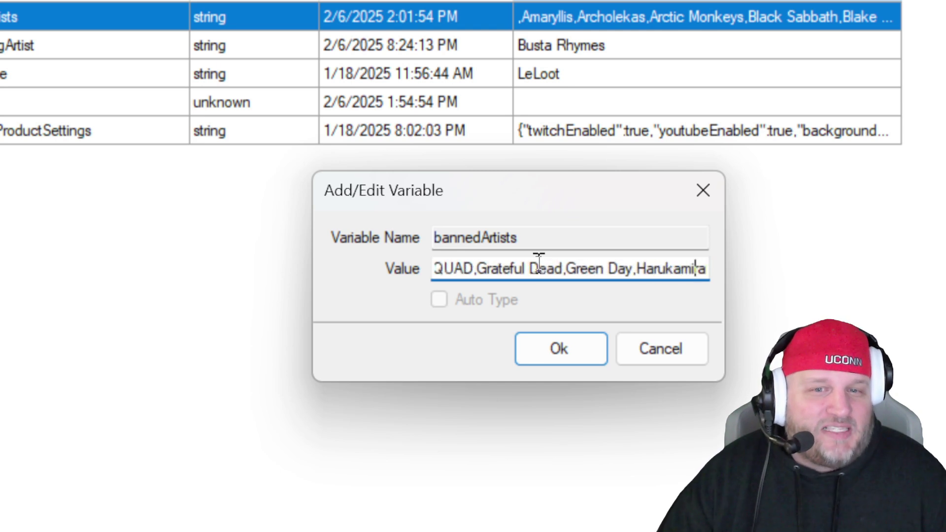
{"action": "key", "text": "Right"}
{"action": "key", "text": "Right"}
{"action": "key", "text": "Right"}
{"action": "key", "text": "Right"}
{"action": "key", "text": "Right"}
{"action": "key", "text": "Right"}
{"action": "key", "text": "Right"}
{"action": "key", "text": "Right"}
{"action": "key", "text": "Right"}
{"action": "key", "text": "Right"}
{"action": "key", "text": "Right"}
{"action": "key", "text": "Right"}
{"action": "key", "text": "Right"}
{"action": "key", "text": "Right"}
{"action": "key", "text": "Right"}
{"action": "key", "text": "Right"}
{"action": "key", "text": "Right"}
{"action": "key", "text": "Right"}
{"action": "key", "text": "Right"}
{"action": "key", "text": "Right"}
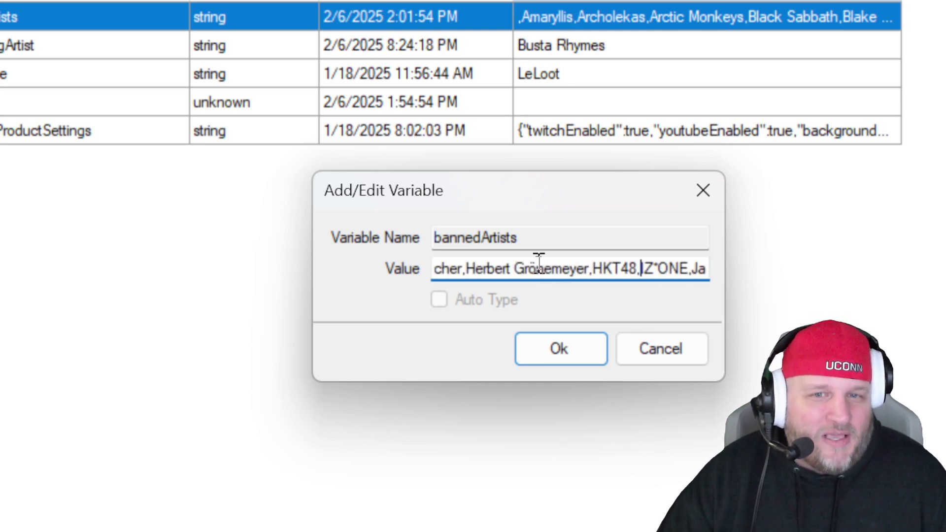
{"action": "key", "text": "Right"}
{"action": "key", "text": "Right"}
{"action": "key", "text": "Right"}
{"action": "key", "text": "Right"}
{"action": "key", "text": "Right"}
{"action": "key", "text": "Right"}
{"action": "key", "text": "Right"}
{"action": "key", "text": "Right"}
{"action": "key", "text": "Right"}
{"action": "key", "text": "Right"}
{"action": "key", "text": "Right"}
{"action": "key", "text": "Right"}
{"action": "key", "text": "Right"}
{"action": "key", "text": "Right"}
{"action": "key", "text": "Right"}
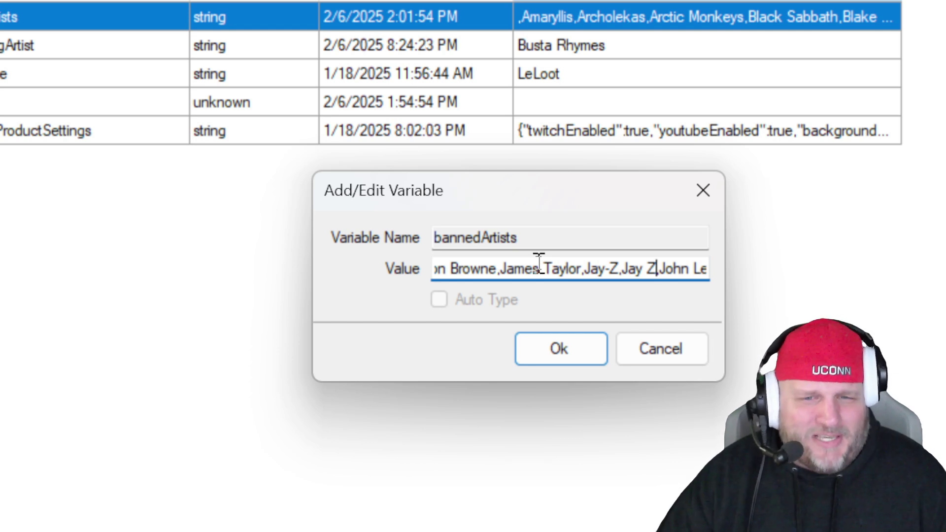
Compare the Jay-Z and Jay Z spellings in the bannedArtists value and examine the neighbouring entries
{"action": "key", "text": "Left"}
{"action": "key", "text": "Left"}
{"action": "key", "text": "Left"}
{"action": "key", "text": "Left"}
{"action": "key", "text": "Left"}
{"action": "key", "text": "Left"}
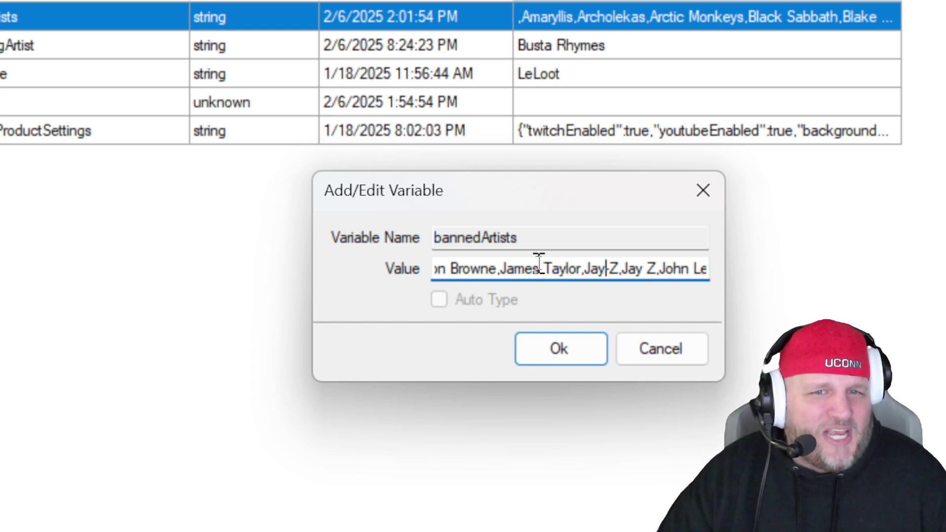
{"action": "key", "text": "Right"}
{"action": "key", "text": "Right"}
{"action": "key", "text": "Right"}
{"action": "key", "text": "Right"}
{"action": "key", "text": "Right"}
{"action": "key", "text": "Right"}
{"action": "key", "text": "Right"}
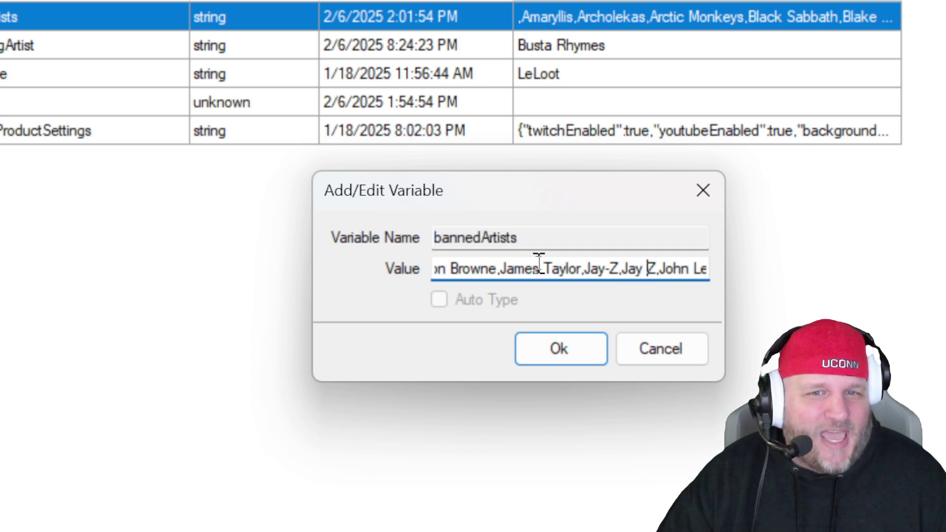
{"action": "key", "text": "Right"}
{"action": "key", "text": "Right"}
{"action": "key", "text": "Right"}
{"action": "key", "text": "Right"}
{"action": "key", "text": "Right"}
{"action": "key", "text": "Right"}
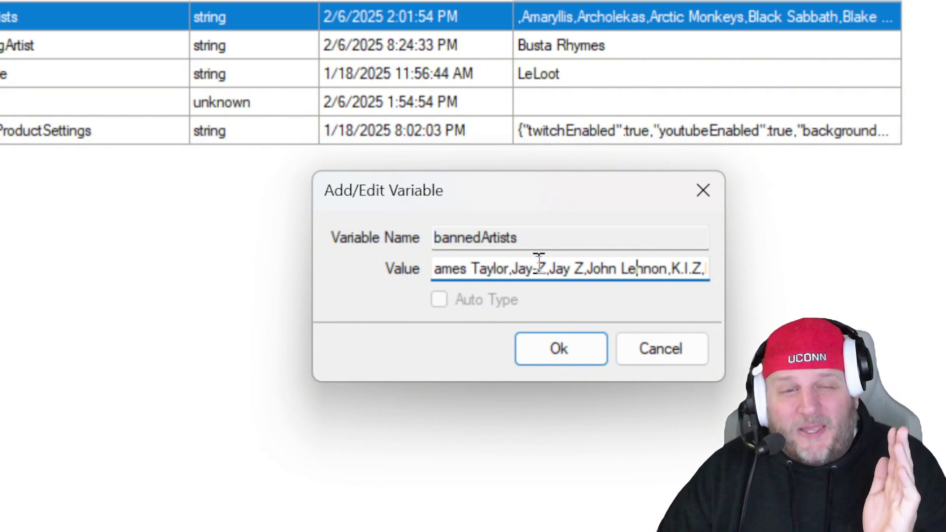
{"action": "key", "text": "Left"}
{"action": "key", "text": "Left"}
{"action": "key", "text": "Left"}
{"action": "key", "text": "Left"}
{"action": "key", "text": "Left"}
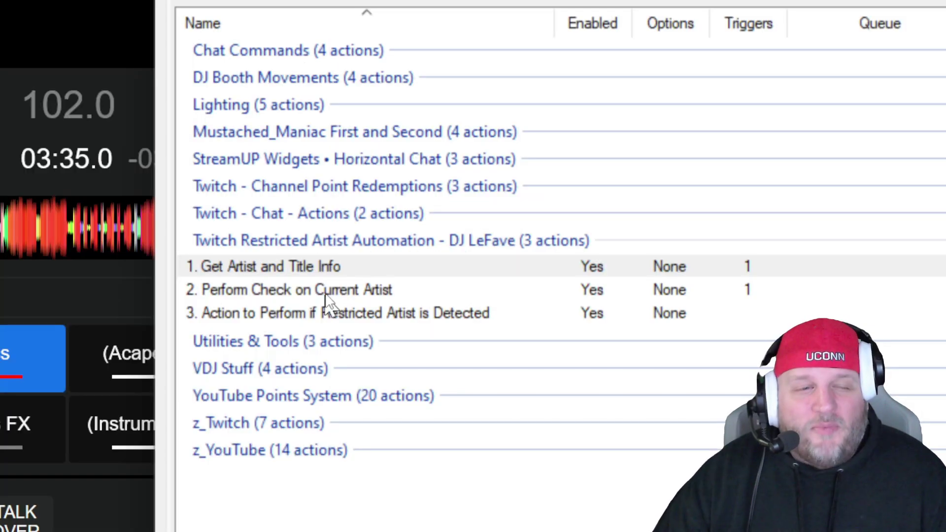
Review the Logic If/Else sub-action of Perform Check on Current Artist that compares bannedArtists with %nowPlayingArtist%
{"action": "left_click", "coordinate": [326, 295]}
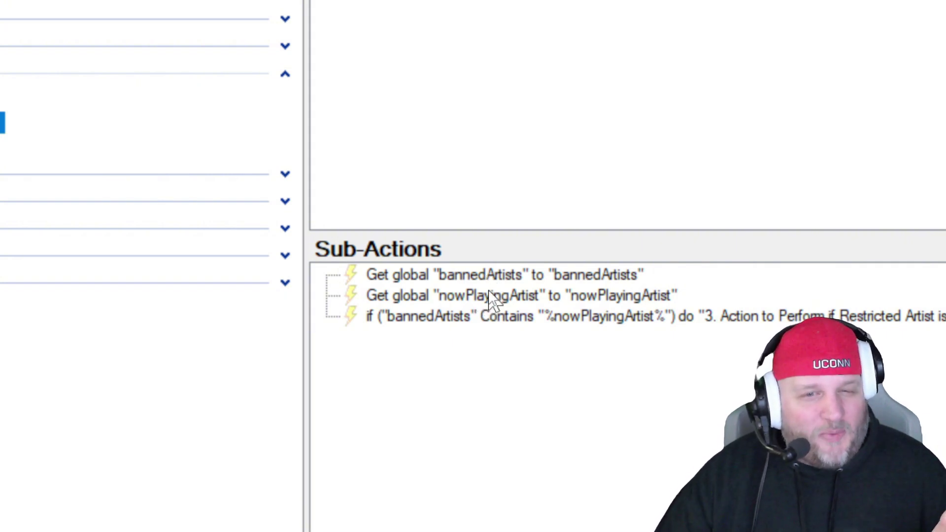
{"action": "double_click", "coordinate": [510, 325]}
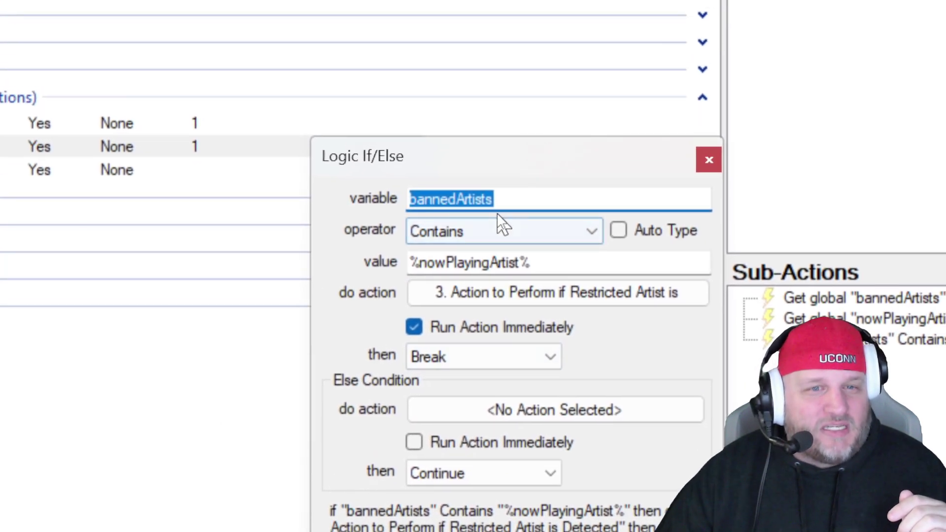
{"action": "left_click", "coordinate": [544, 99]}
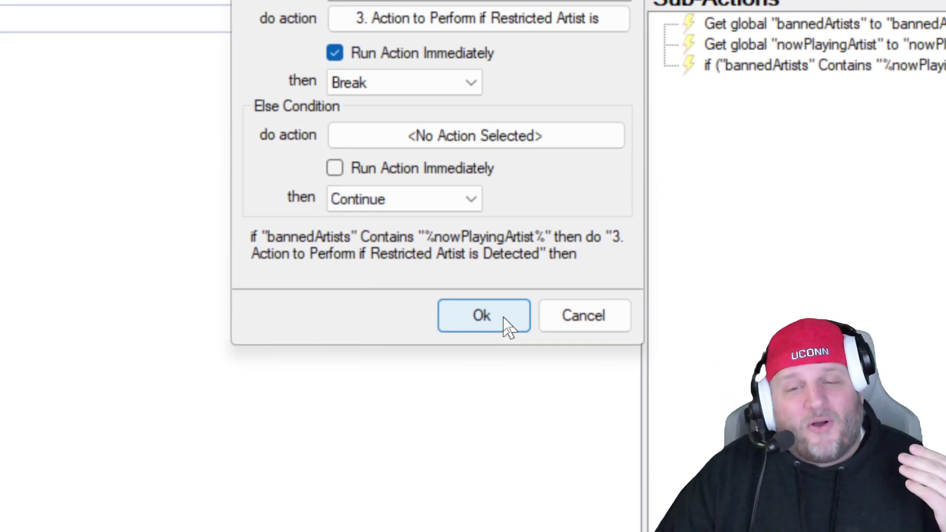
{"action": "left_click", "coordinate": [482, 316]}
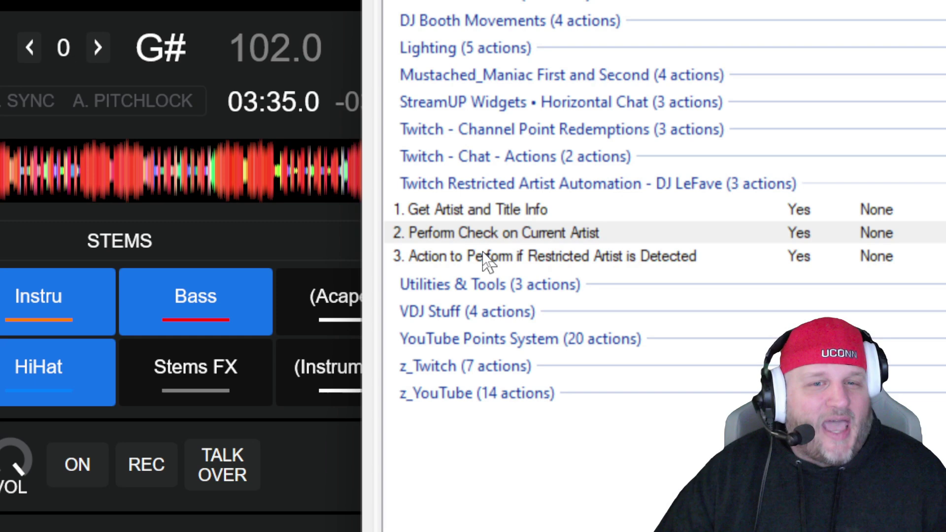
Select Action to Perform if Restricted Artist is Detected and examine its Fetch URL sub-actions
{"action": "left_click", "coordinate": [488, 259]}
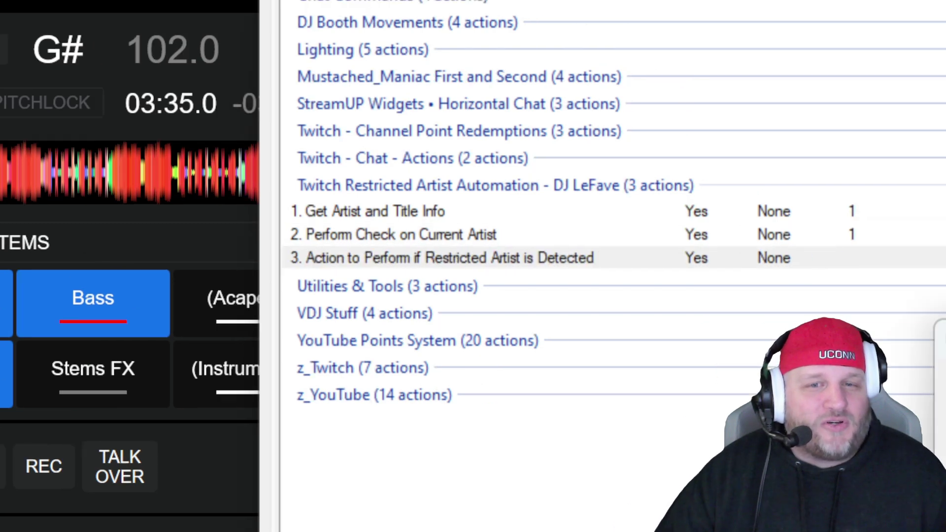
{"action": "double_click", "coordinate": [488, 259]}
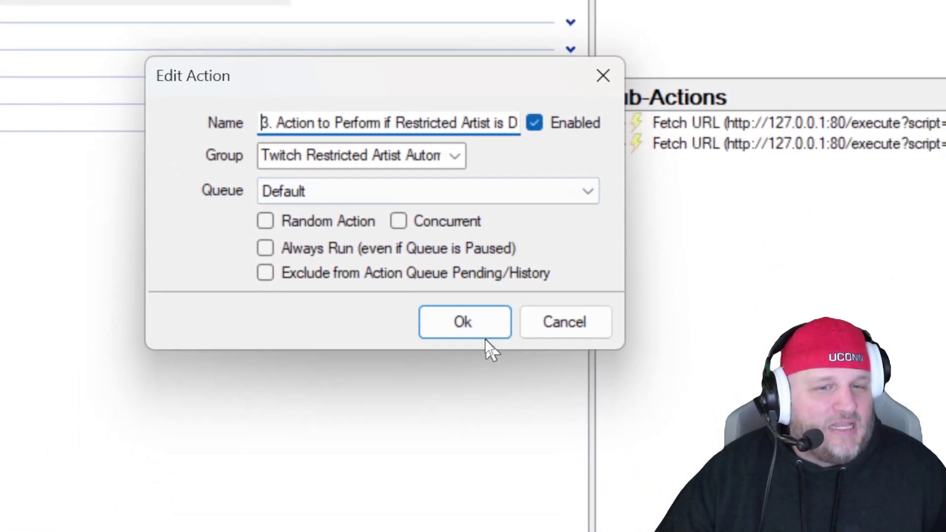
{"action": "left_click", "coordinate": [319, 420]}
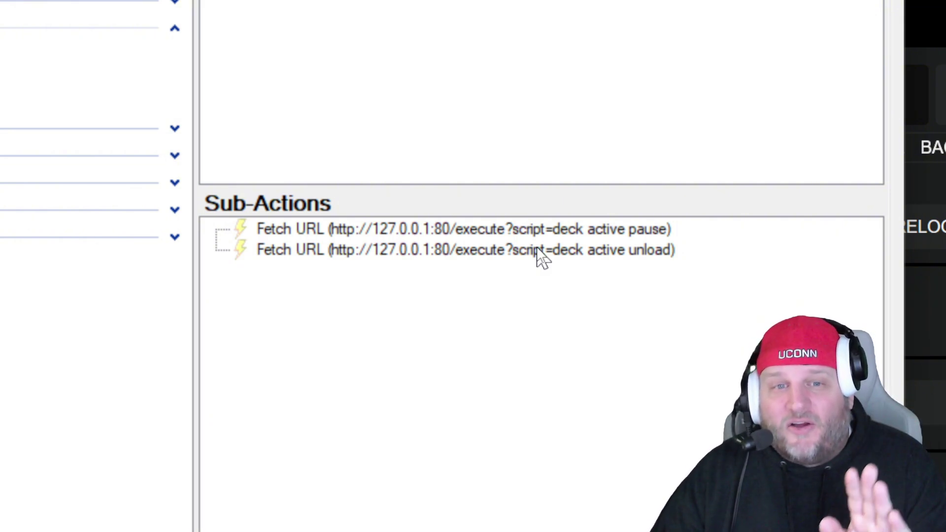
Disable the Fetch URL sub-action that runs the deck active unload script
{"action": "left_click", "coordinate": [538, 249]}
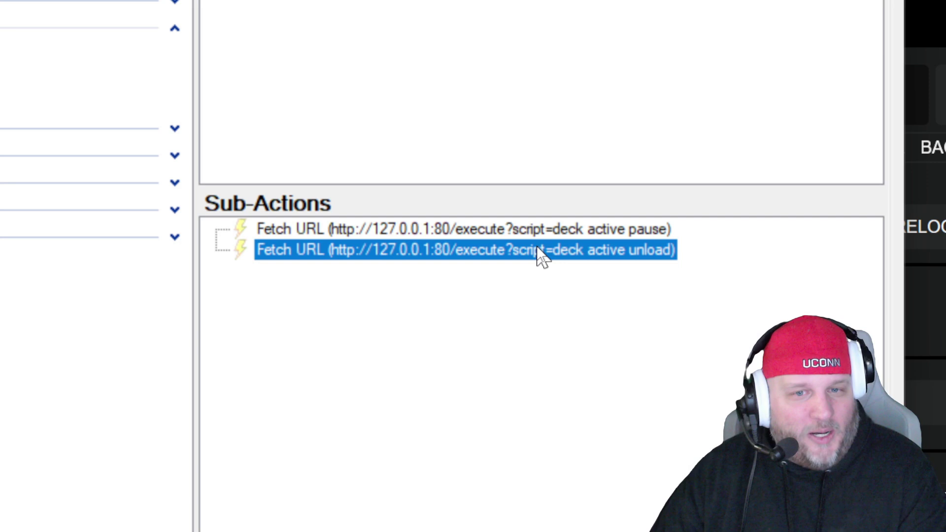
{"action": "right_click", "coordinate": [539, 250]}
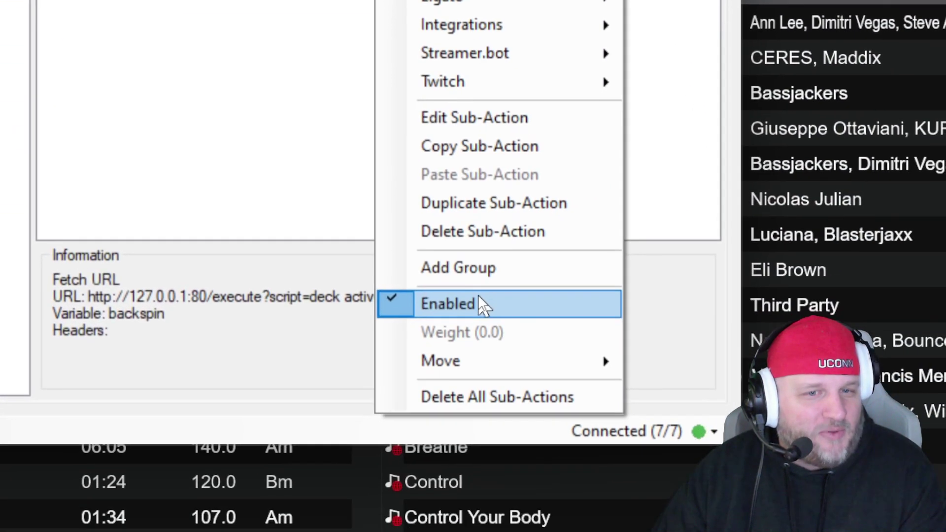
{"action": "left_click", "coordinate": [481, 304]}
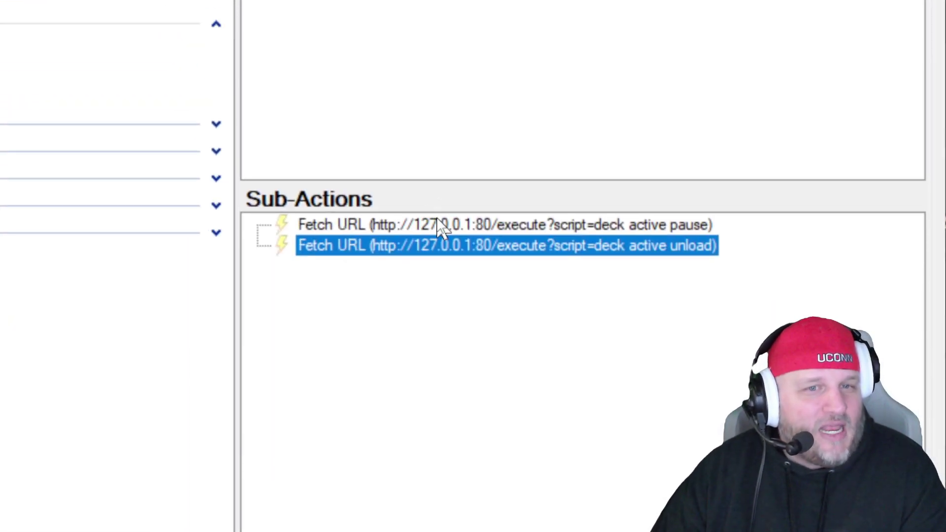
Change the script in the deck active pause Fetch URL sub-action to deck active backspin
{"action": "left_click", "coordinate": [440, 226]}
{"action": "double_click", "coordinate": [440, 227]}
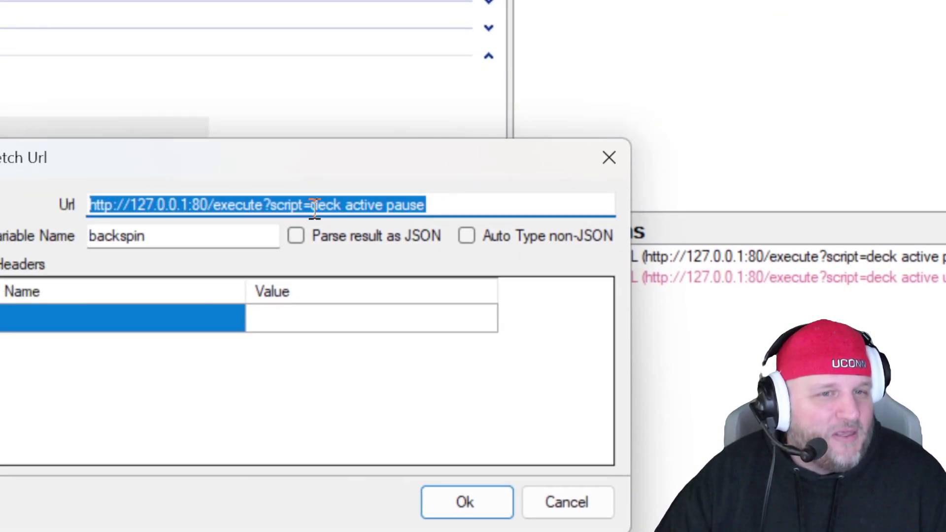
{"action": "left_click_drag", "start_coordinate": [389, 204], "coordinate": [576, 205]}
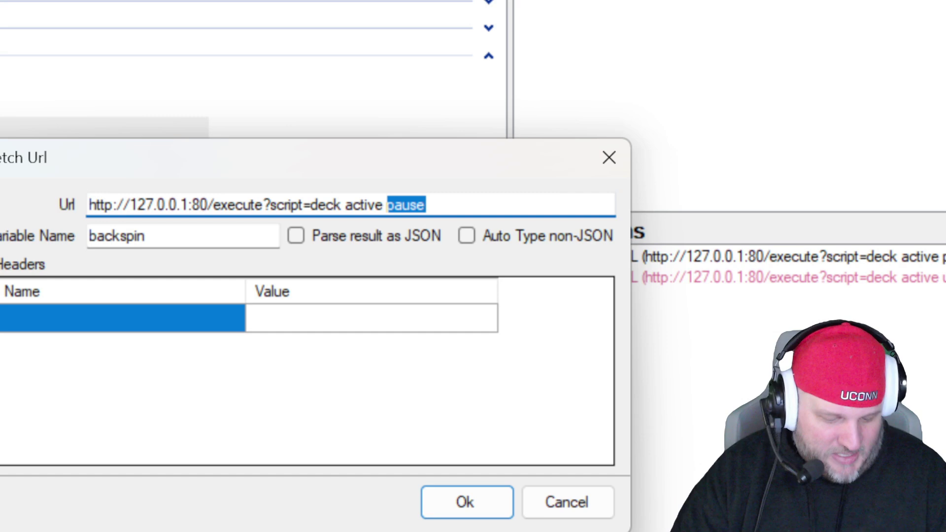
{"action": "type", "text": "backspin"}
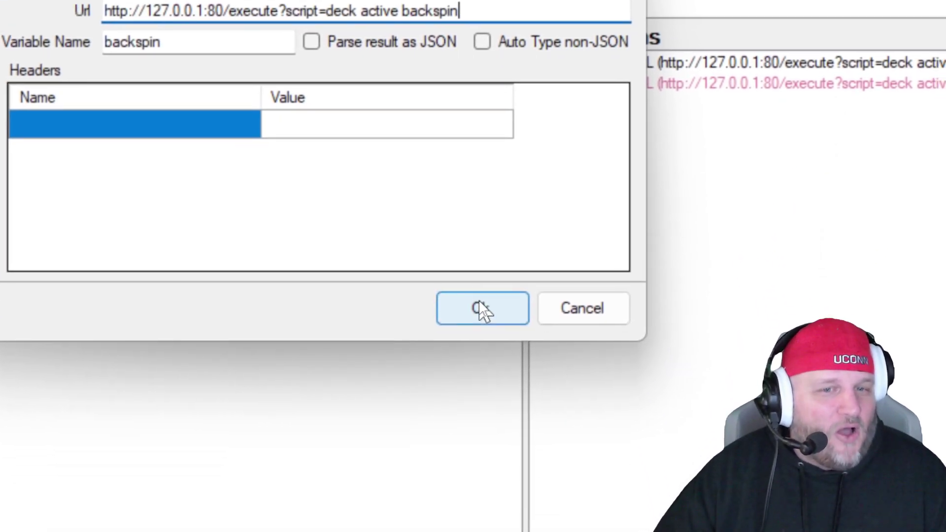
{"action": "left_click", "coordinate": [467, 502]}
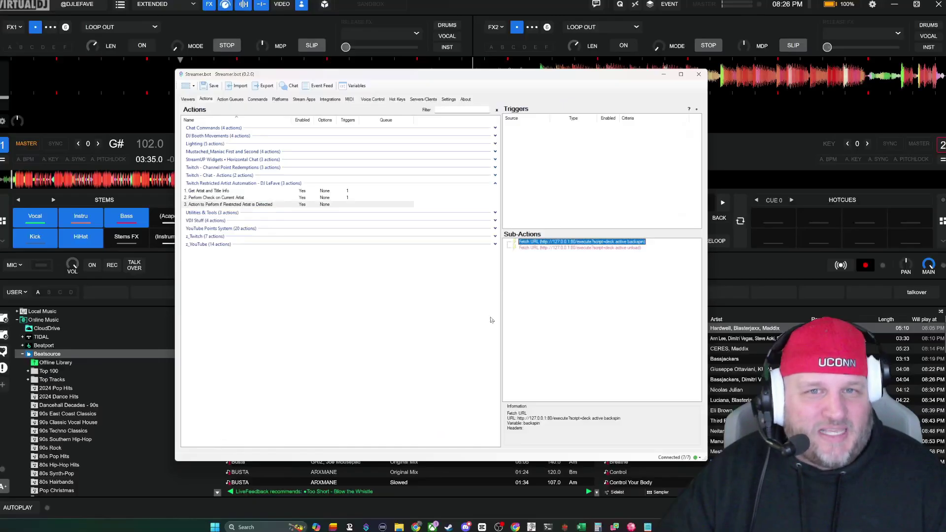
Switch to VirtualDJ and search the Beatsource library for ed sheeran
{"action": "left_click", "coordinate": [769, 195]}
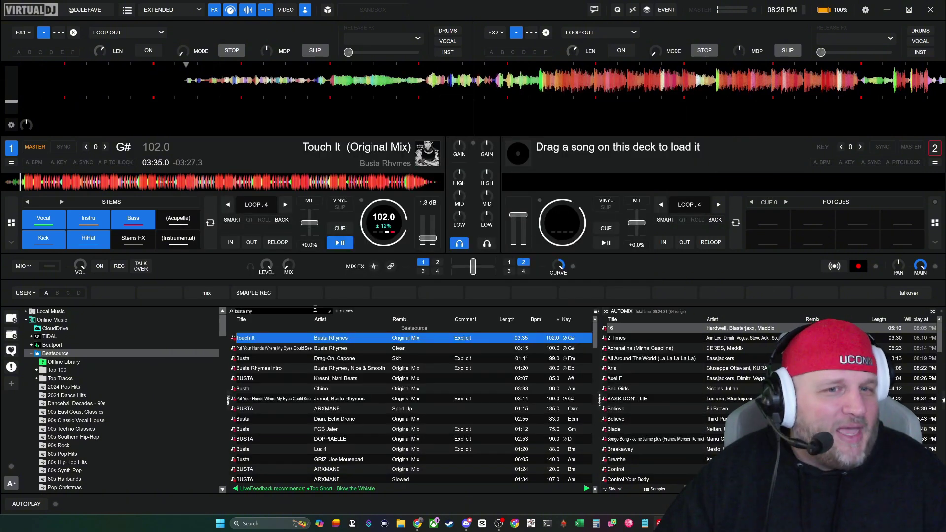
{"action": "triple_click", "coordinate": [264, 309]}
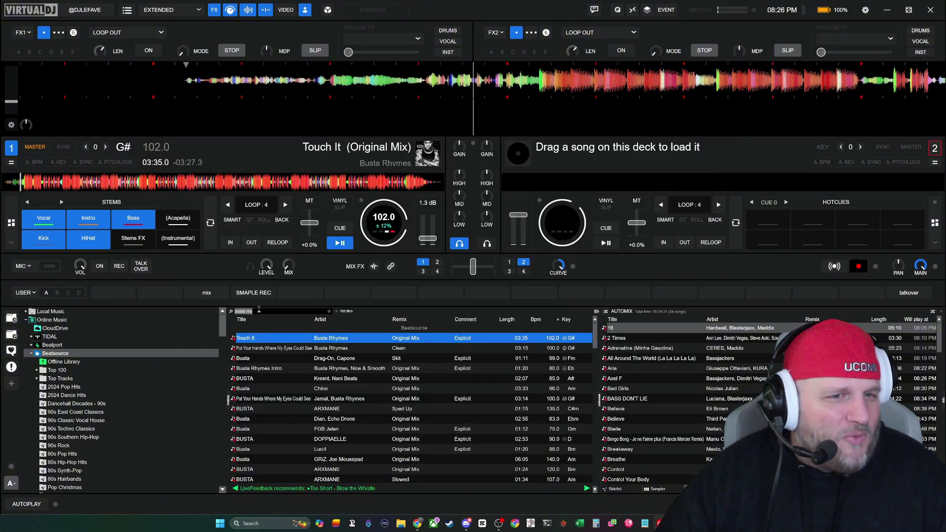
{"action": "key", "text": "BackSpace"}
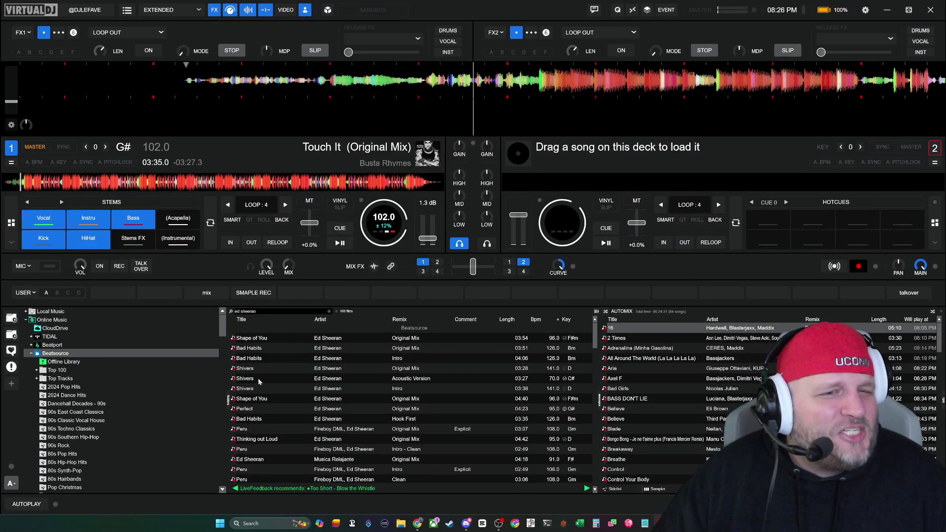
Load Shivers (Acoustic Version) by Ed Sheeran onto deck 2 and play it to test the restriction
{"action": "left_click_drag", "start_coordinate": [259, 381], "coordinate": [622, 187]}
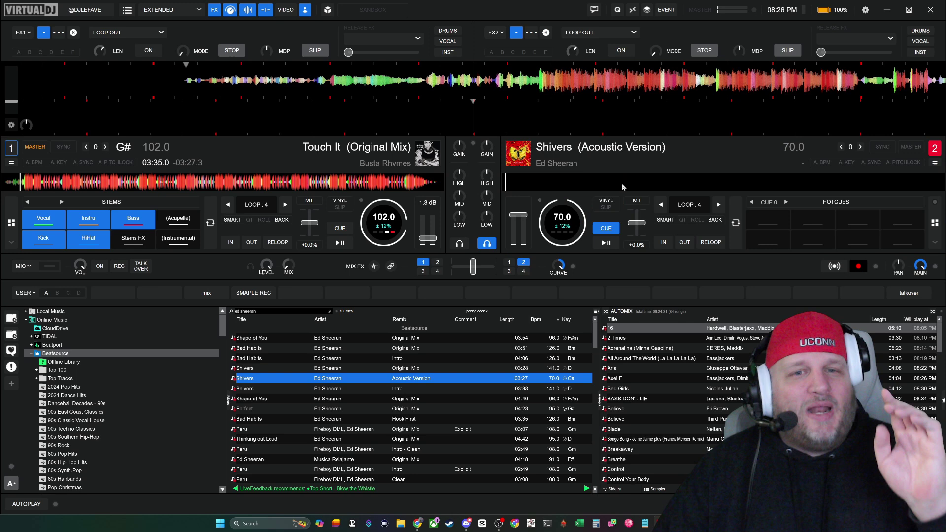
{"action": "left_click", "coordinate": [607, 243]}
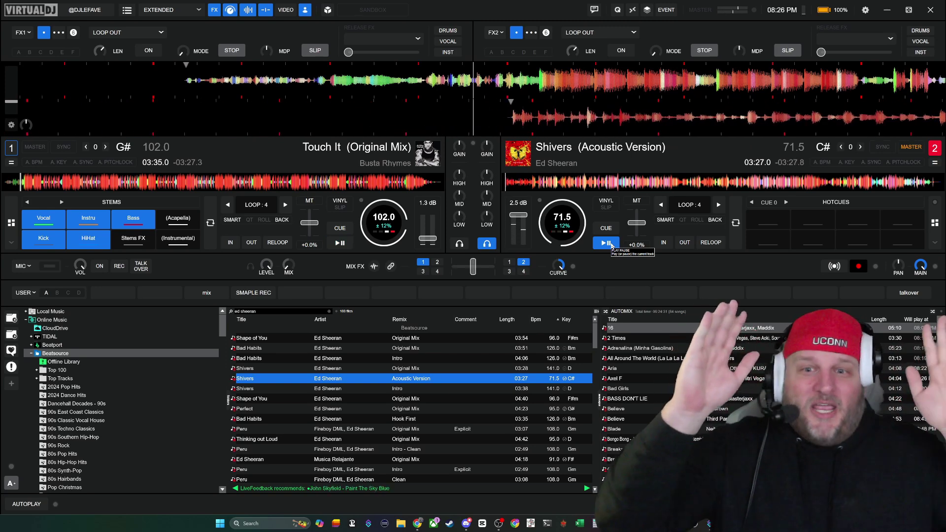
{"action": "left_click", "coordinate": [610, 243]}
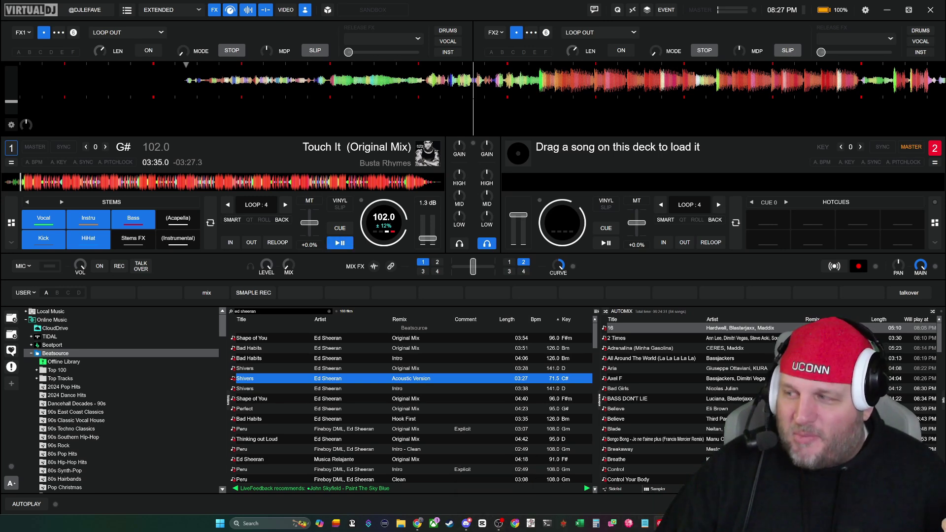
Return to Streamer.bot and delete the three actions in the Twitch Restricted Artist Automation group
{"action": "left_click", "coordinate": [612, 523]}
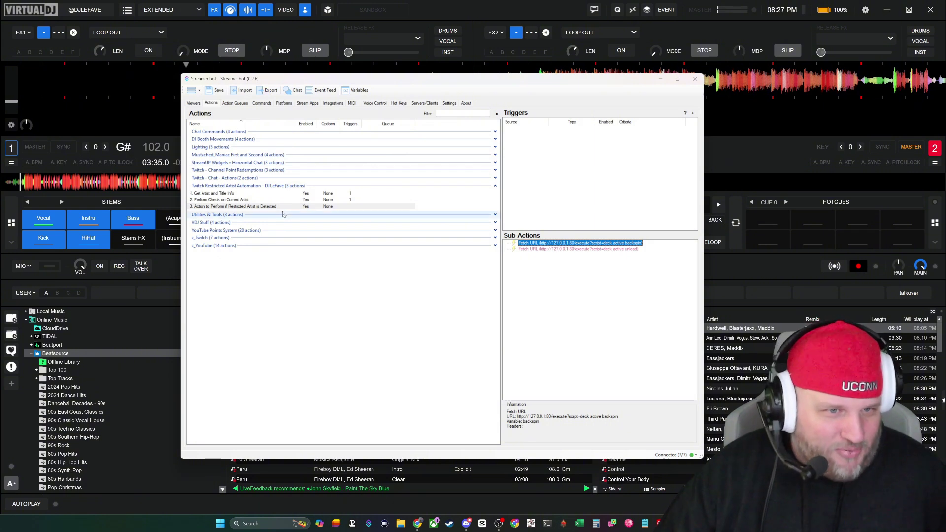
{"action": "left_click", "coordinate": [202, 188]}
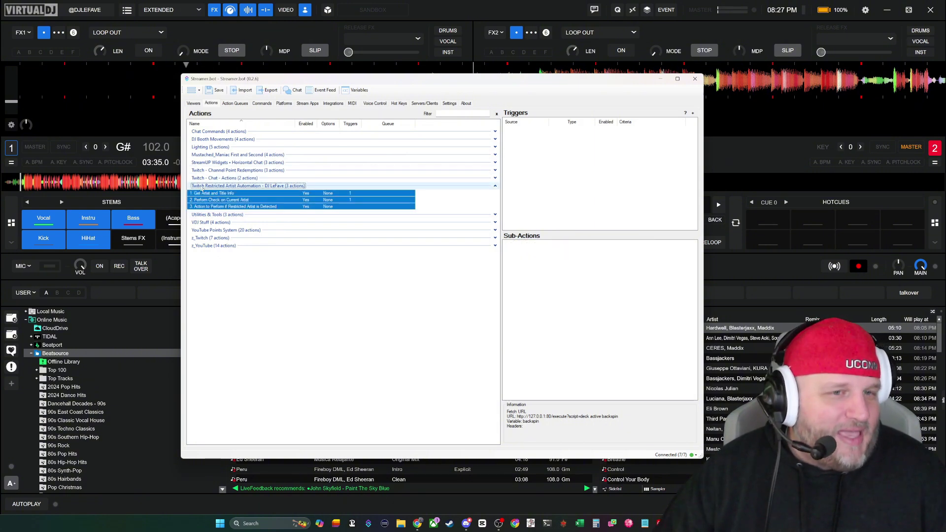
{"action": "right_click", "coordinate": [202, 188]}
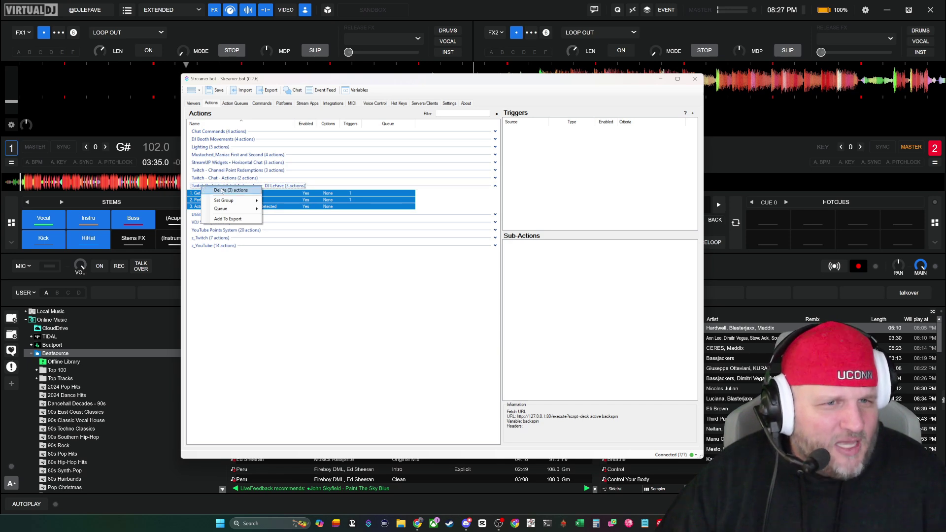
{"action": "left_click", "coordinate": [221, 190]}
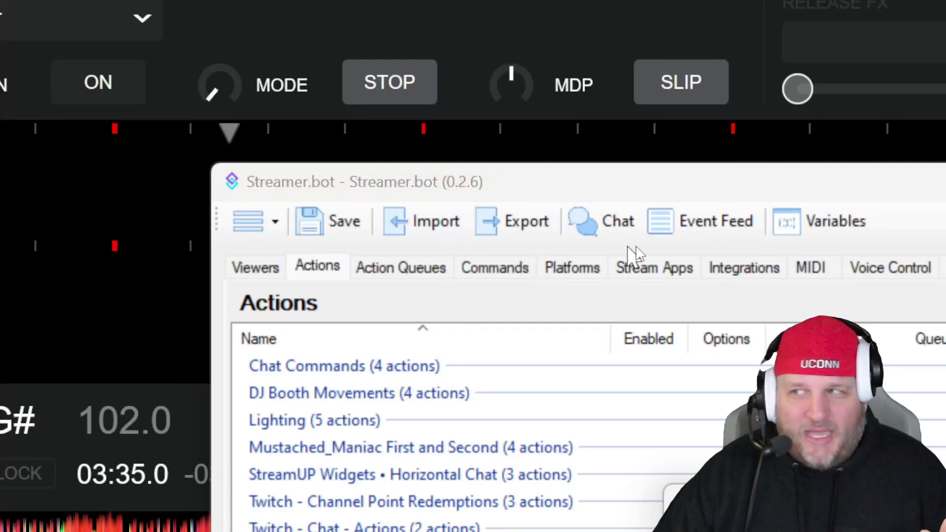
Start an import in Streamer.bot and copy the full import string from the Twitch Restricted Artist text file
{"action": "left_click", "coordinate": [436, 221]}
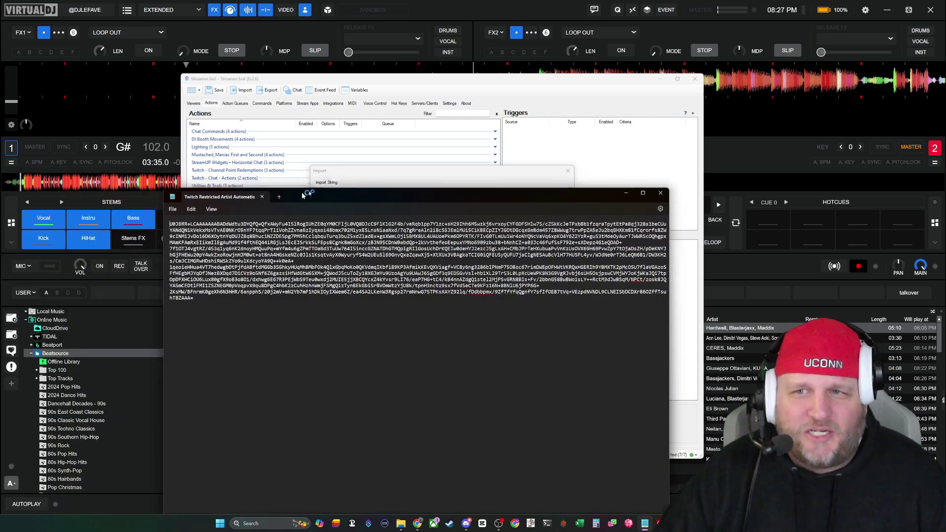
{"action": "left_click_drag", "start_coordinate": [325, 190], "coordinate": [331, 85]}
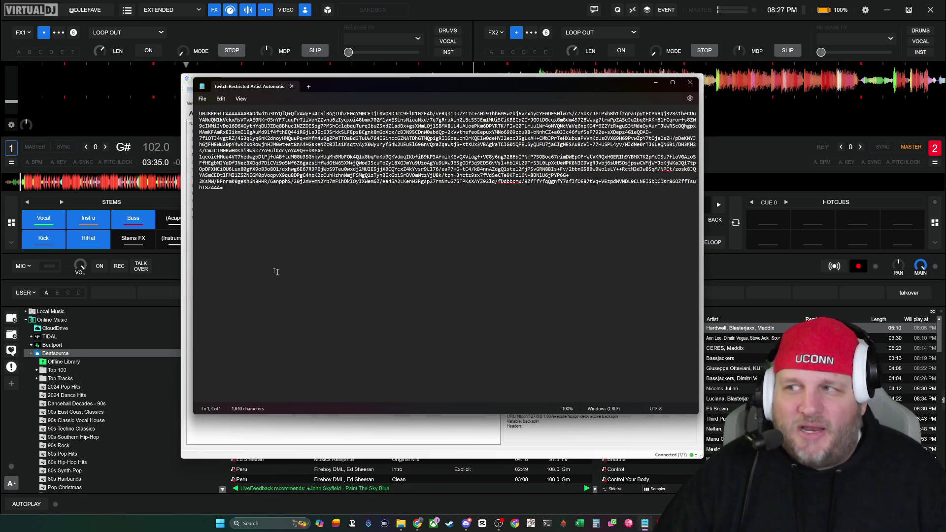
{"action": "left_click_drag", "start_coordinate": [241, 196], "coordinate": [186, 107]}
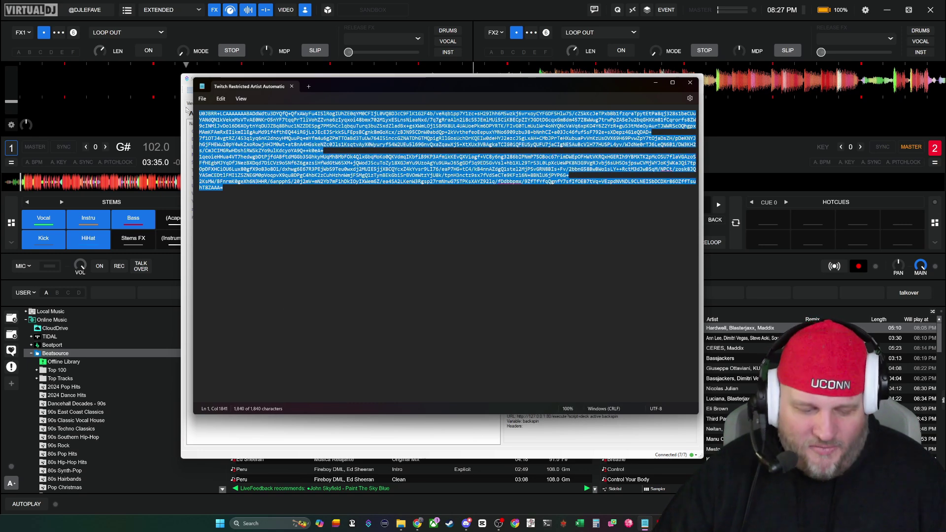
{"action": "left_click", "coordinate": [302, 441]}
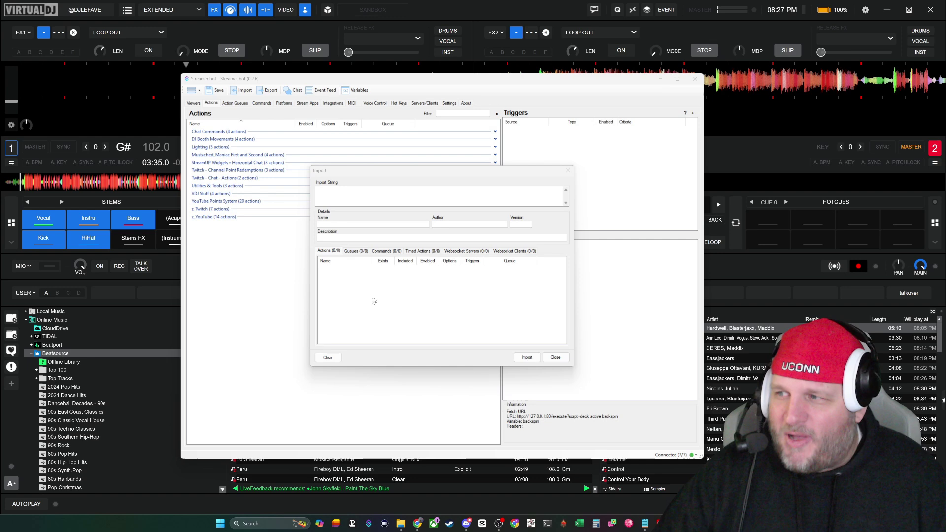
Paste the copied import string and import the restricted artist actions, accepting the overwrite of existing items
{"action": "left_click", "coordinate": [352, 195]}
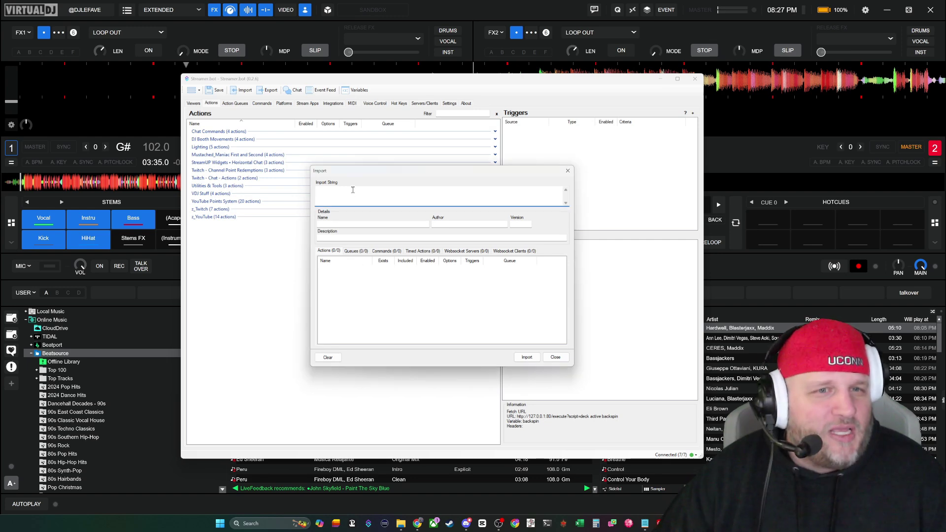
{"action": "key", "text": "ctrl+v"}
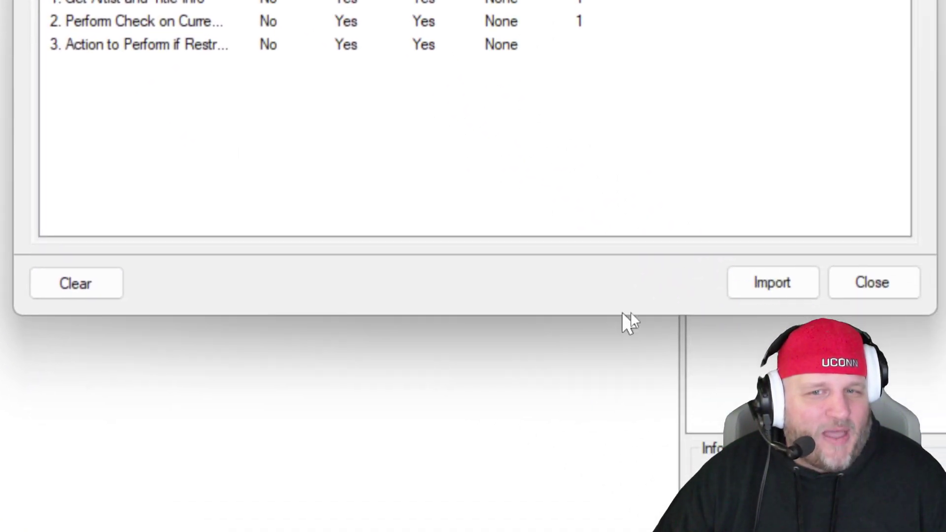
{"action": "left_click", "coordinate": [747, 291]}
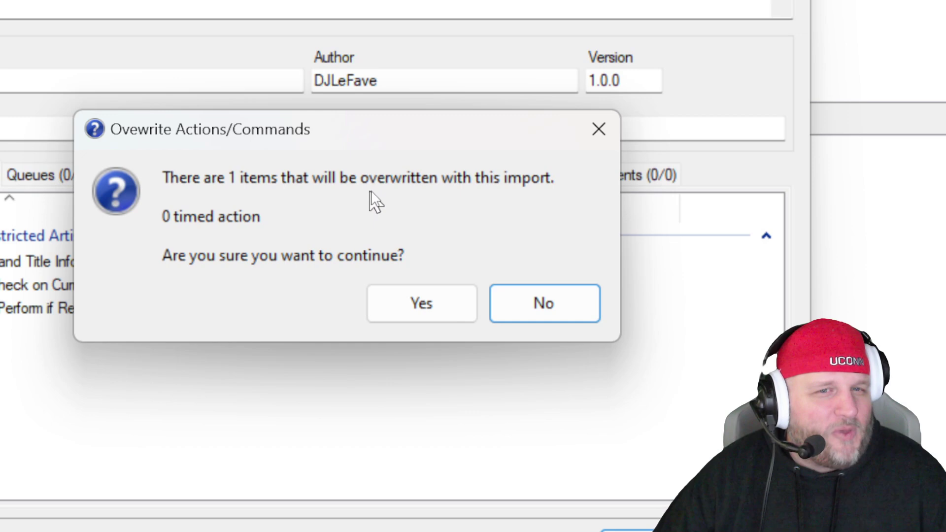
{"action": "left_click", "coordinate": [393, 309]}
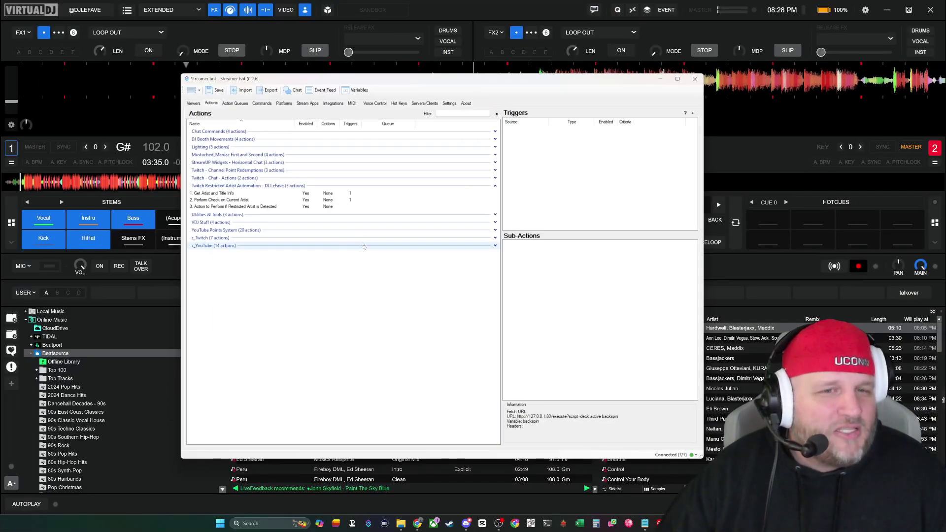
Review the triggers and sub-actions of the imported Perform Check on Current Artist and Action to Perform if Restricted Artist is Detected
{"action": "left_click", "coordinate": [243, 199]}
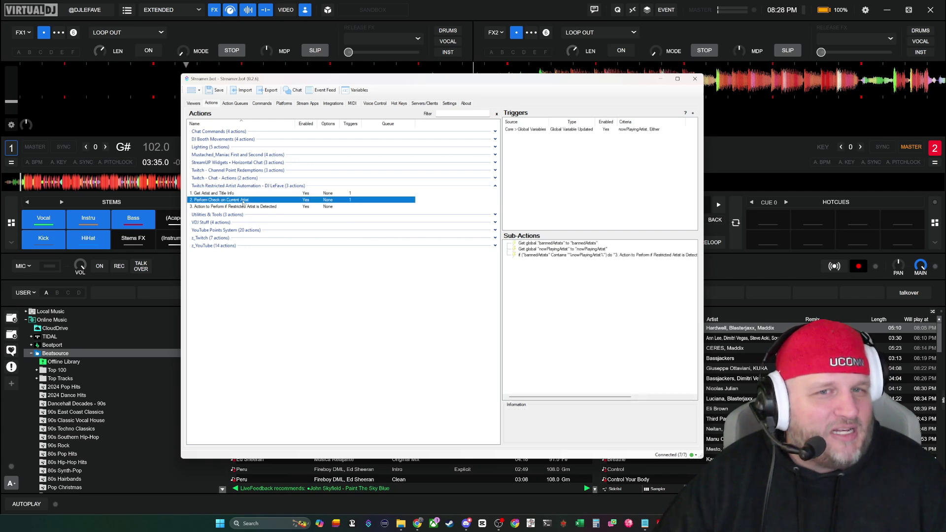
{"action": "left_click", "coordinate": [243, 207]}
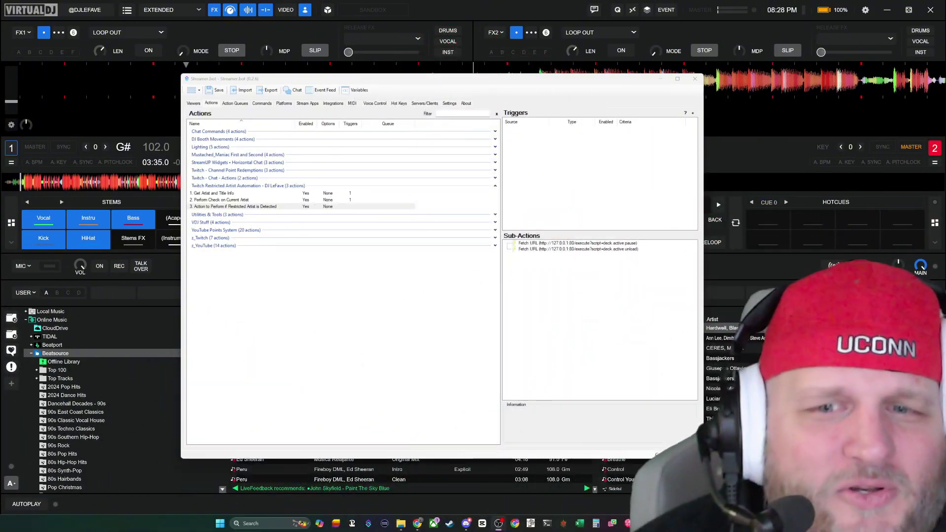
Switch to Discord and preview the active posts of the tech-forum channel
{"action": "key", "text": "alt+Tab"}
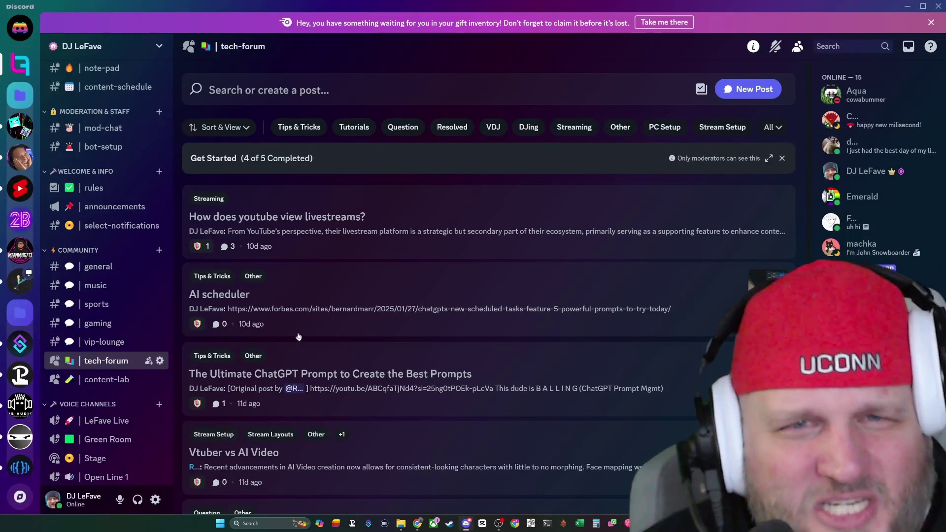
{"action": "mouse_move", "coordinate": [141, 369]}
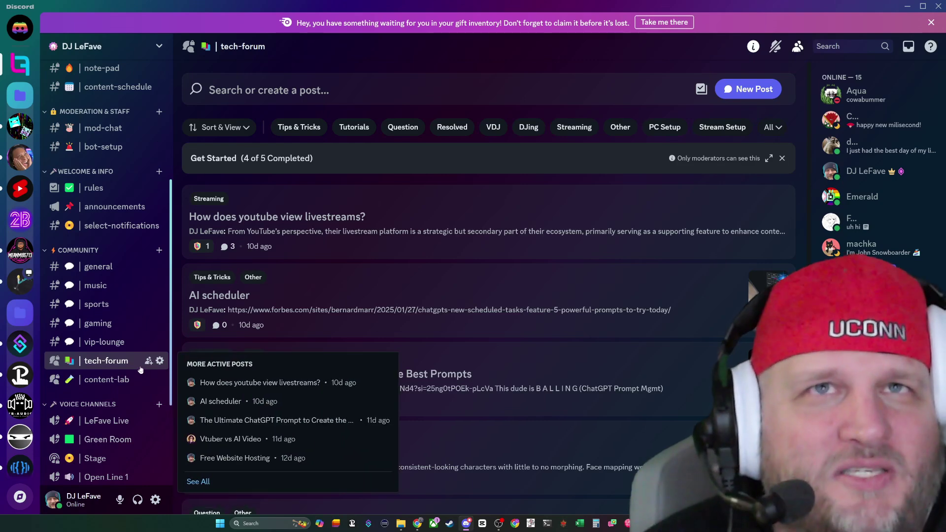